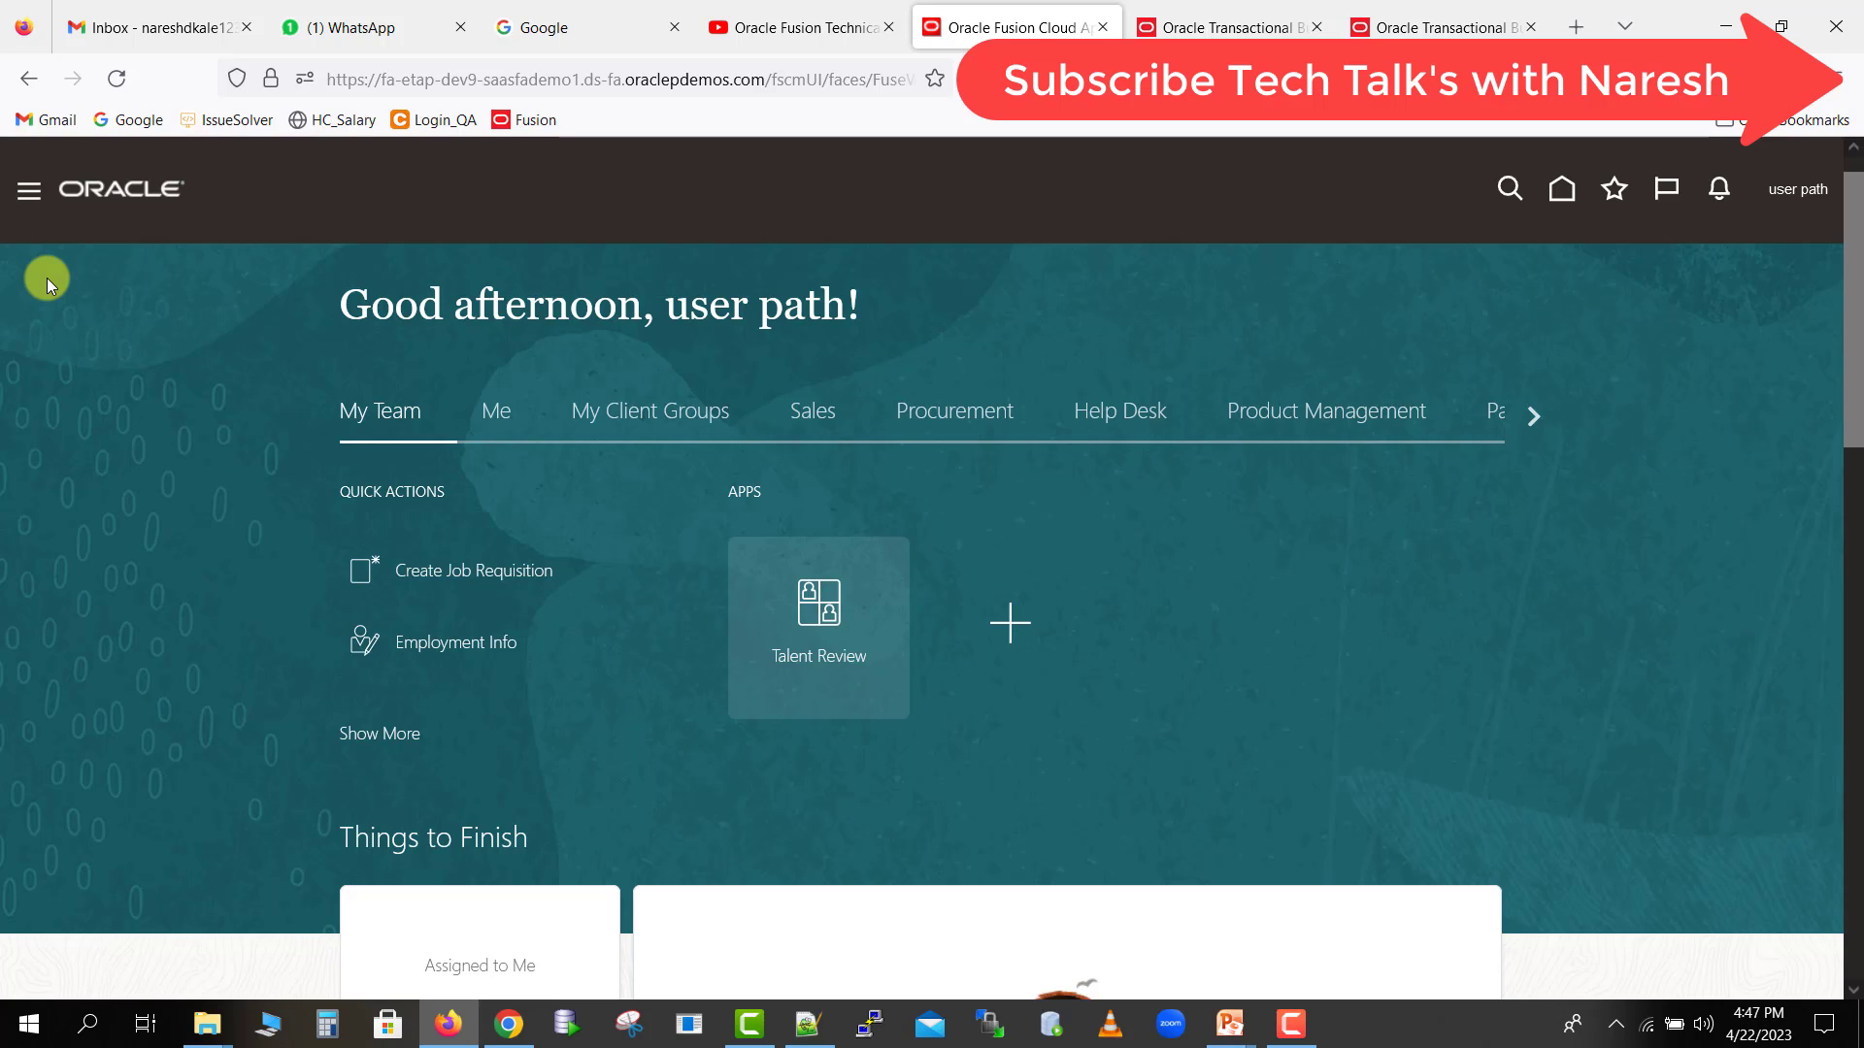
From the Navigator, go to Tools > Reports and Analytics and browse the BI catalog.
{"action": "left_click", "coordinate": [32, 194]}
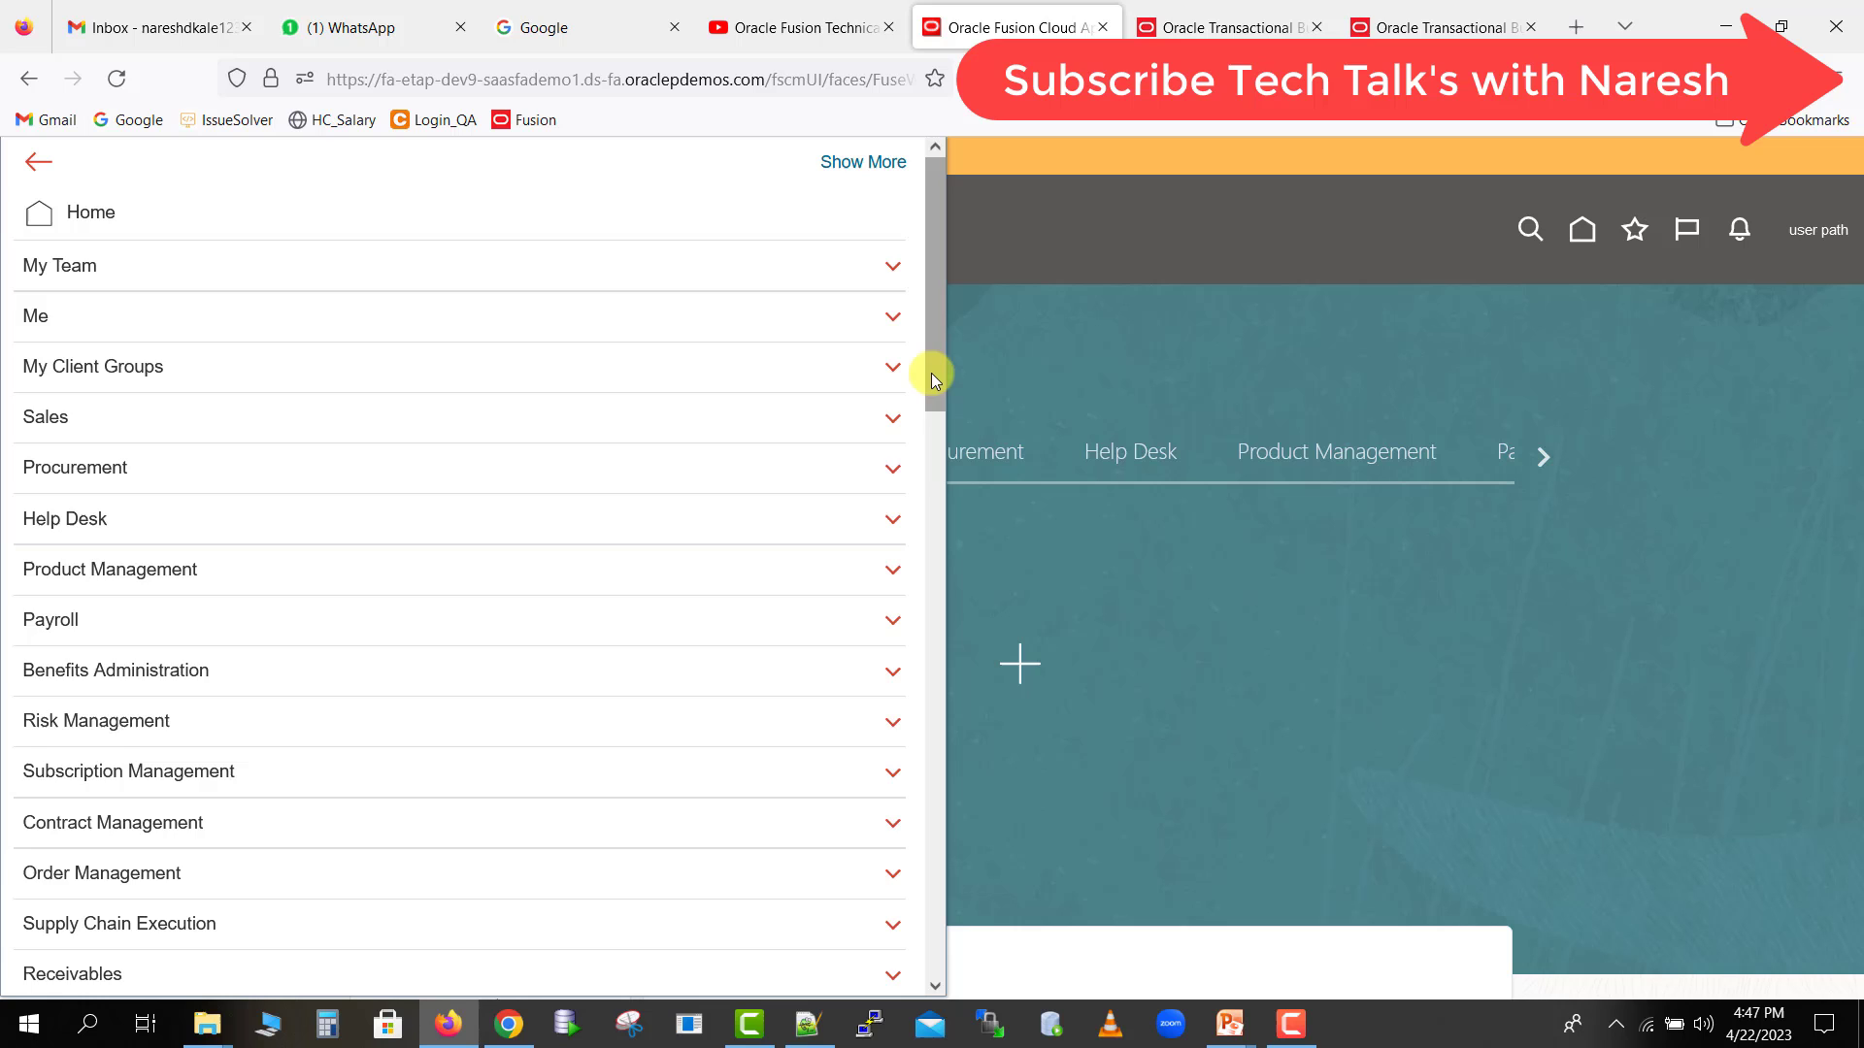
{"action": "left_click_drag", "start_coordinate": [930, 372], "coordinate": [952, 775]}
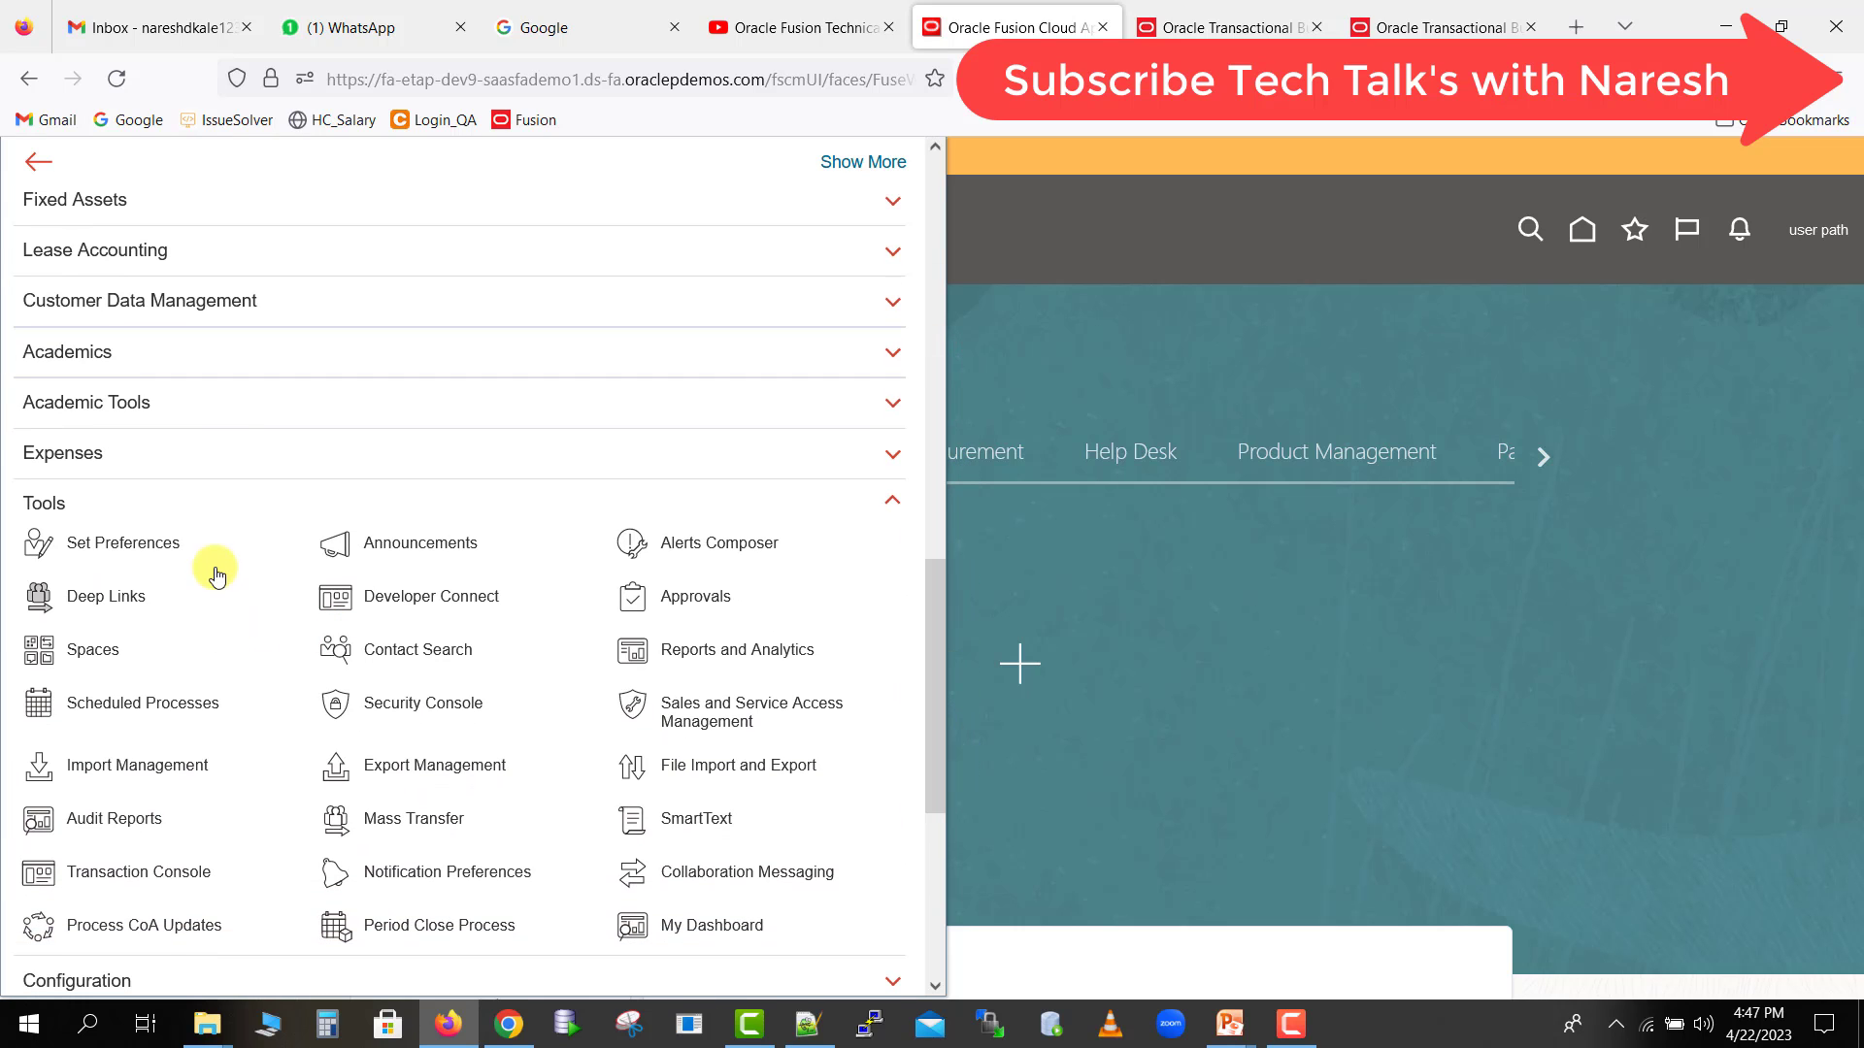
{"action": "left_click", "coordinate": [758, 663]}
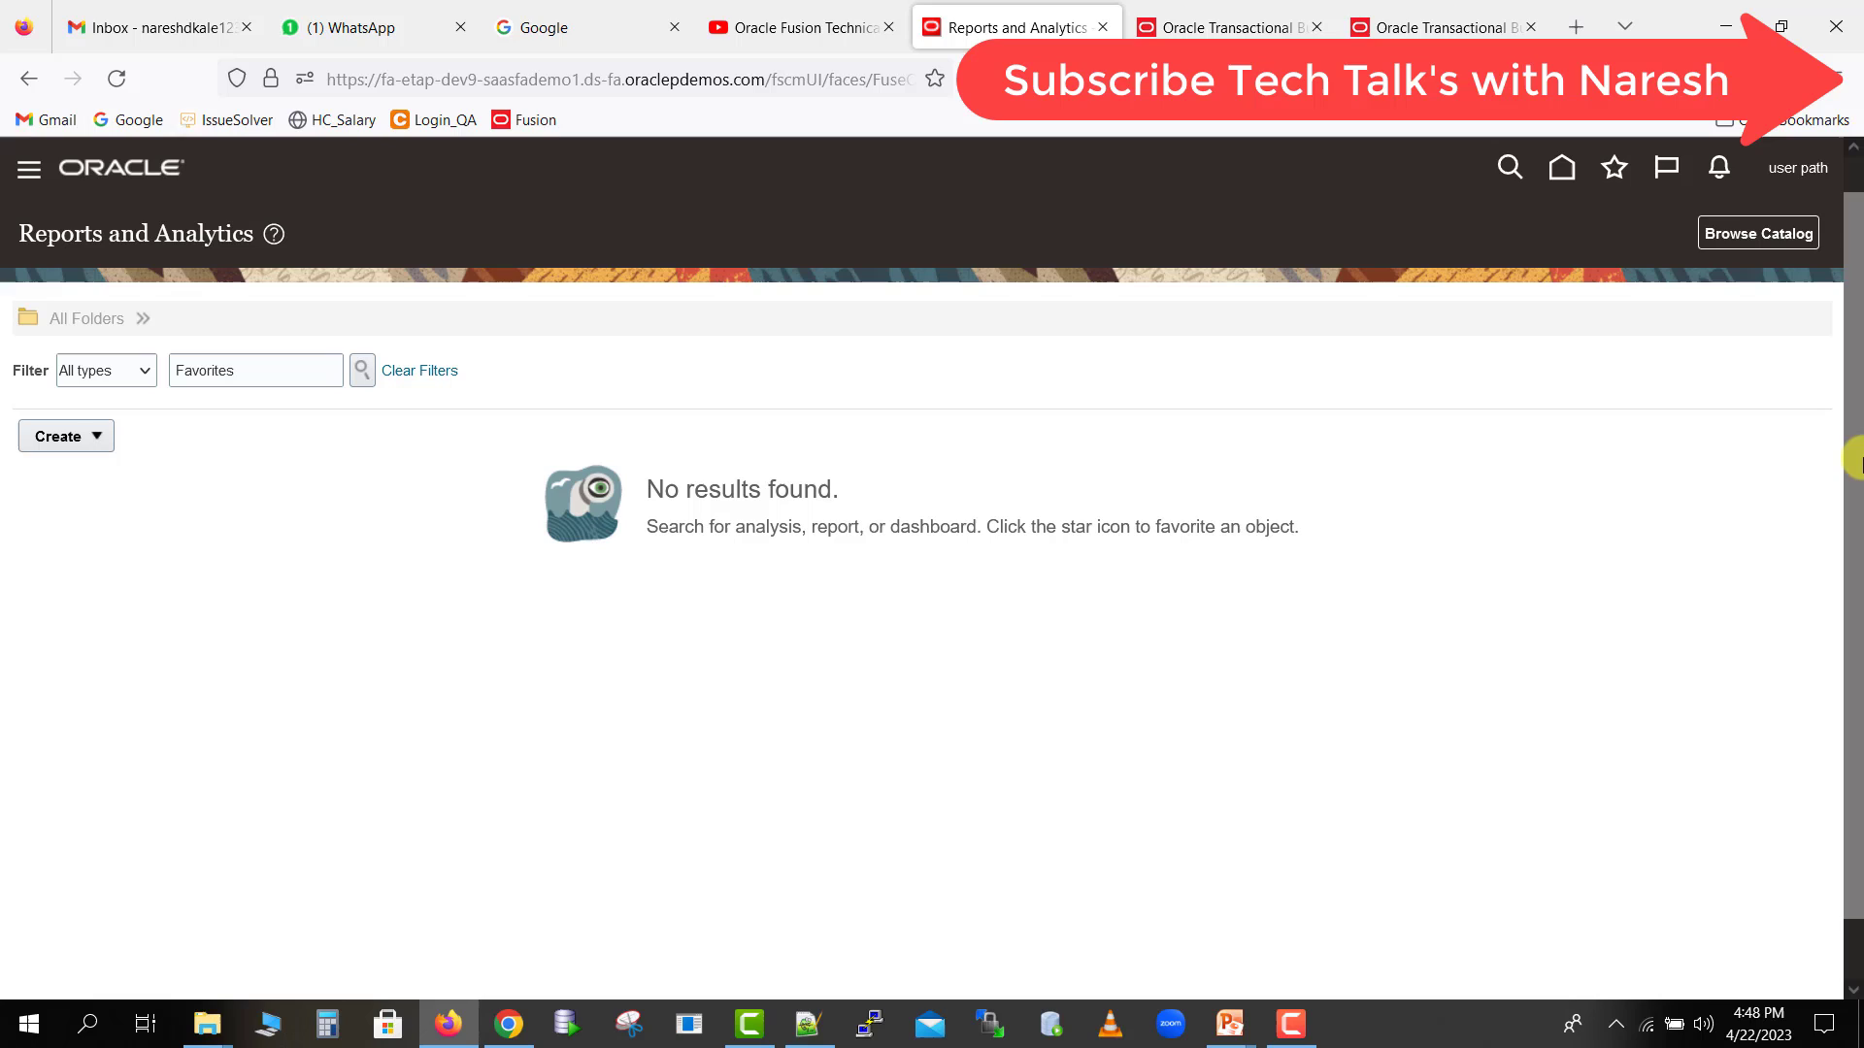
{"action": "left_click", "coordinate": [1756, 235]}
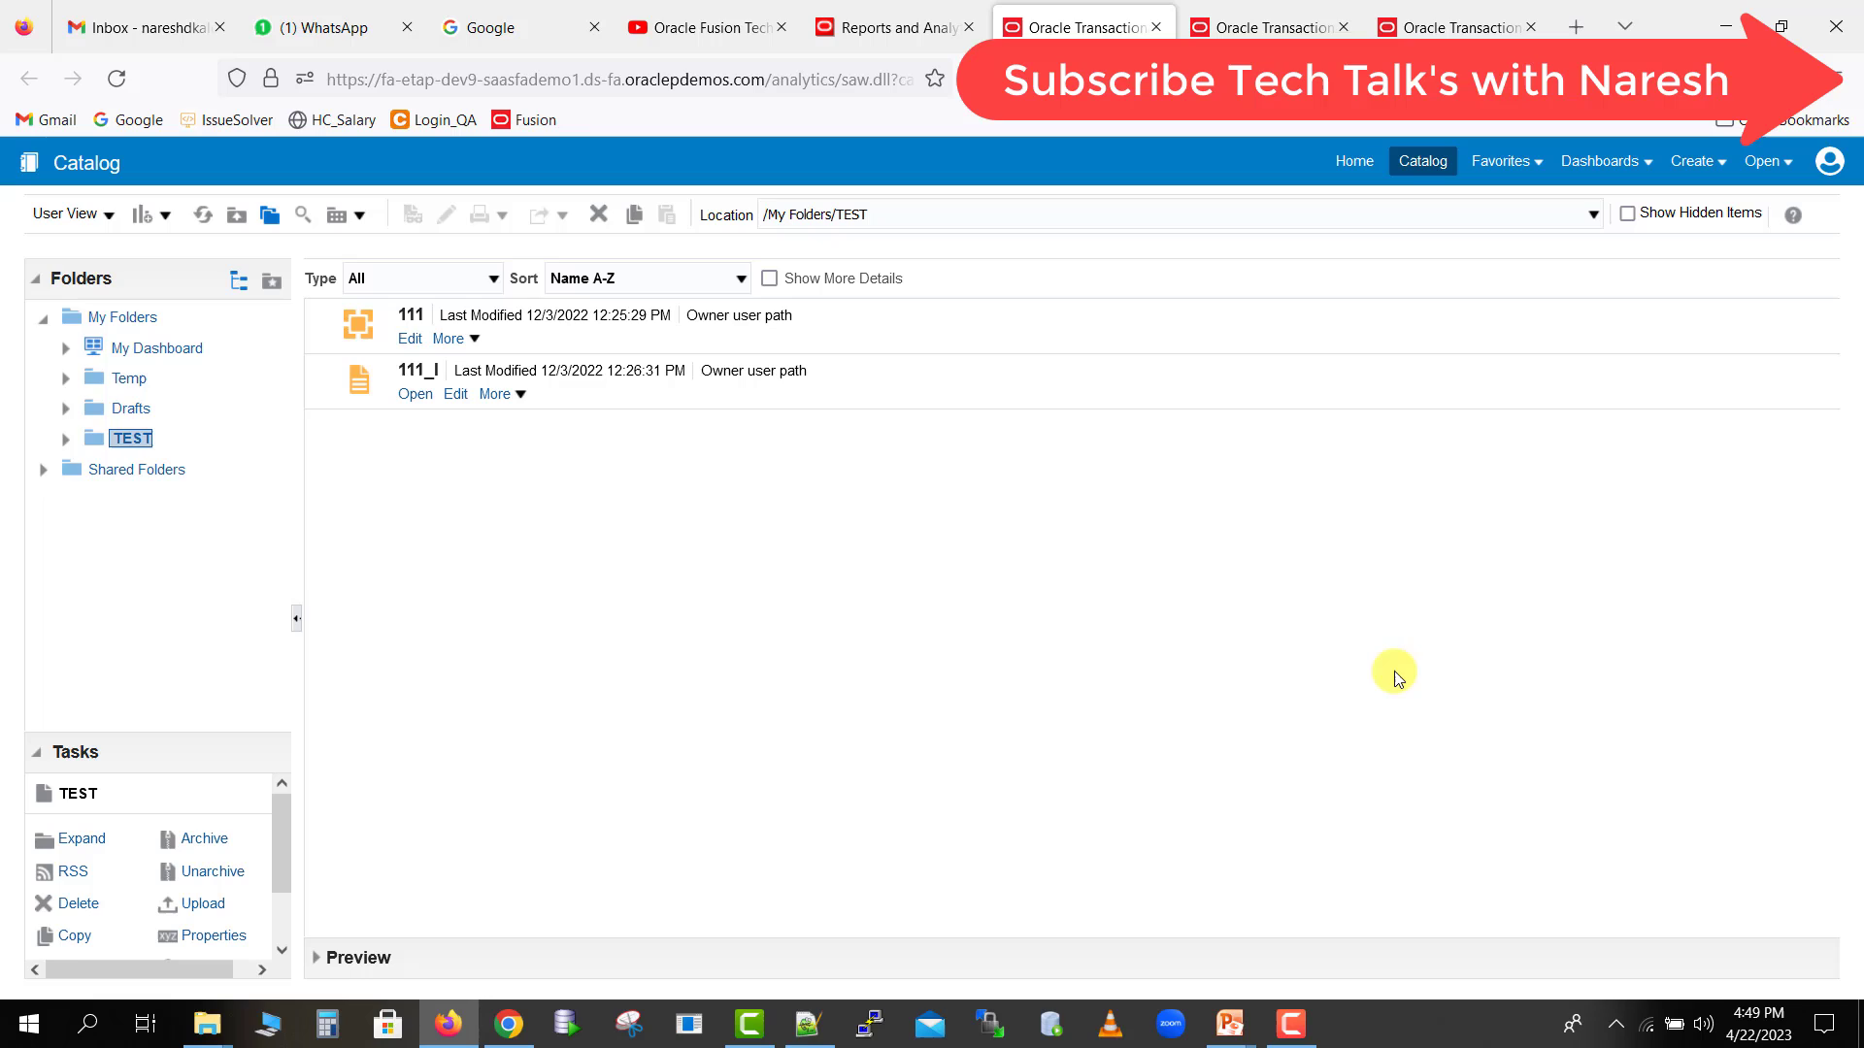
Open /Shared Folders/TEST and select the XX_PO_REPORT report in the listing.
{"action": "left_click", "coordinate": [43, 318]}
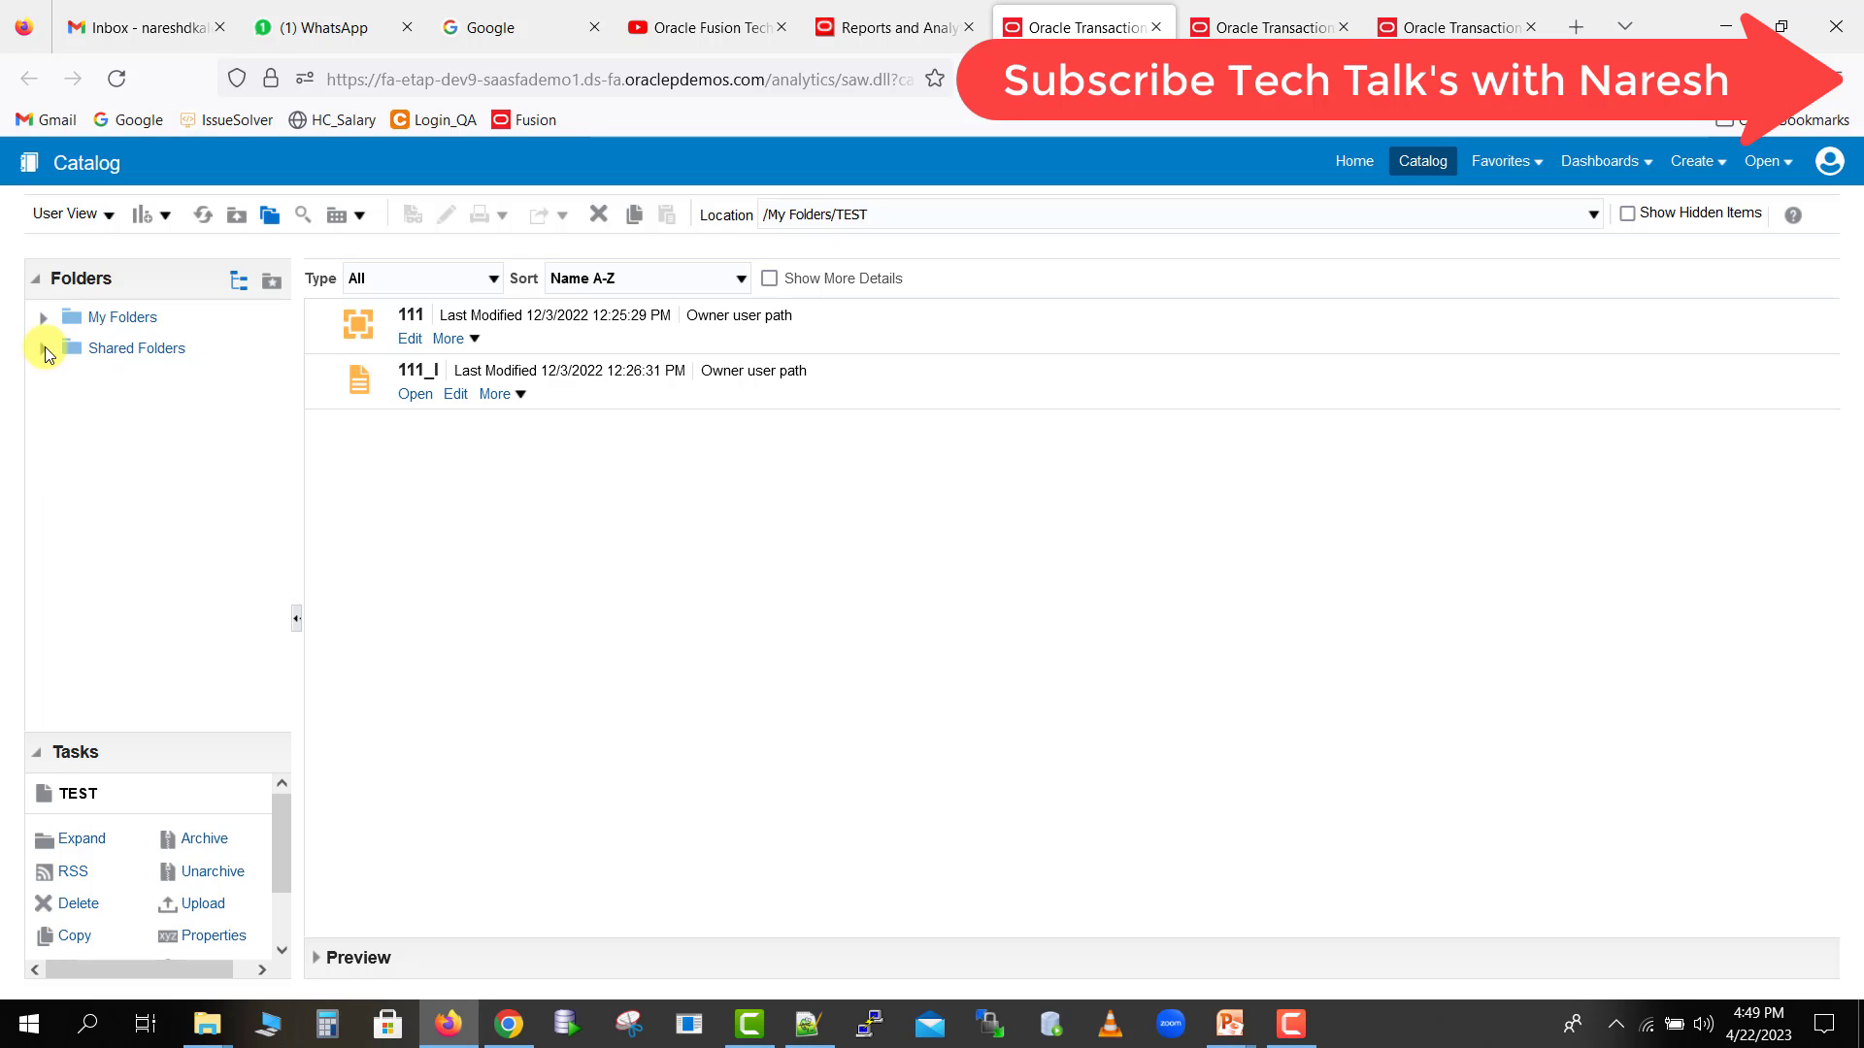
{"action": "left_click", "coordinate": [44, 347]}
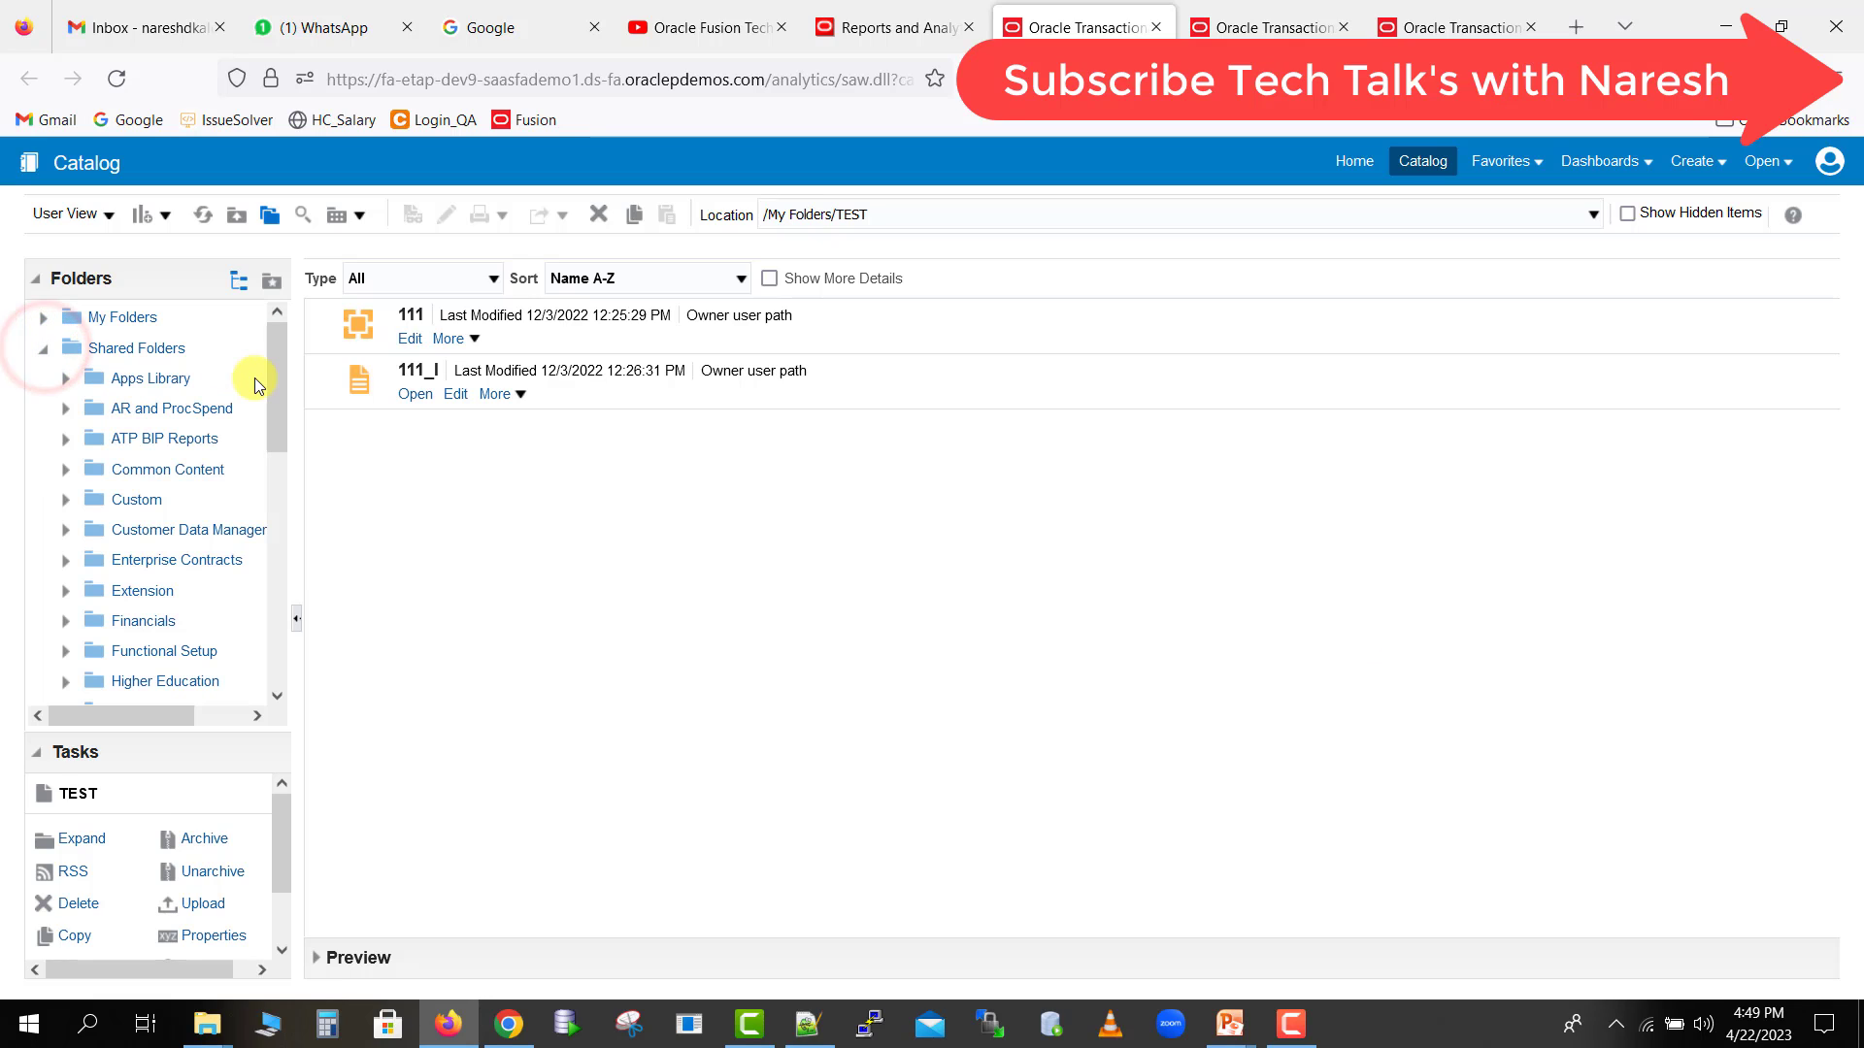
{"action": "left_click_drag", "start_coordinate": [275, 406], "coordinate": [247, 641]}
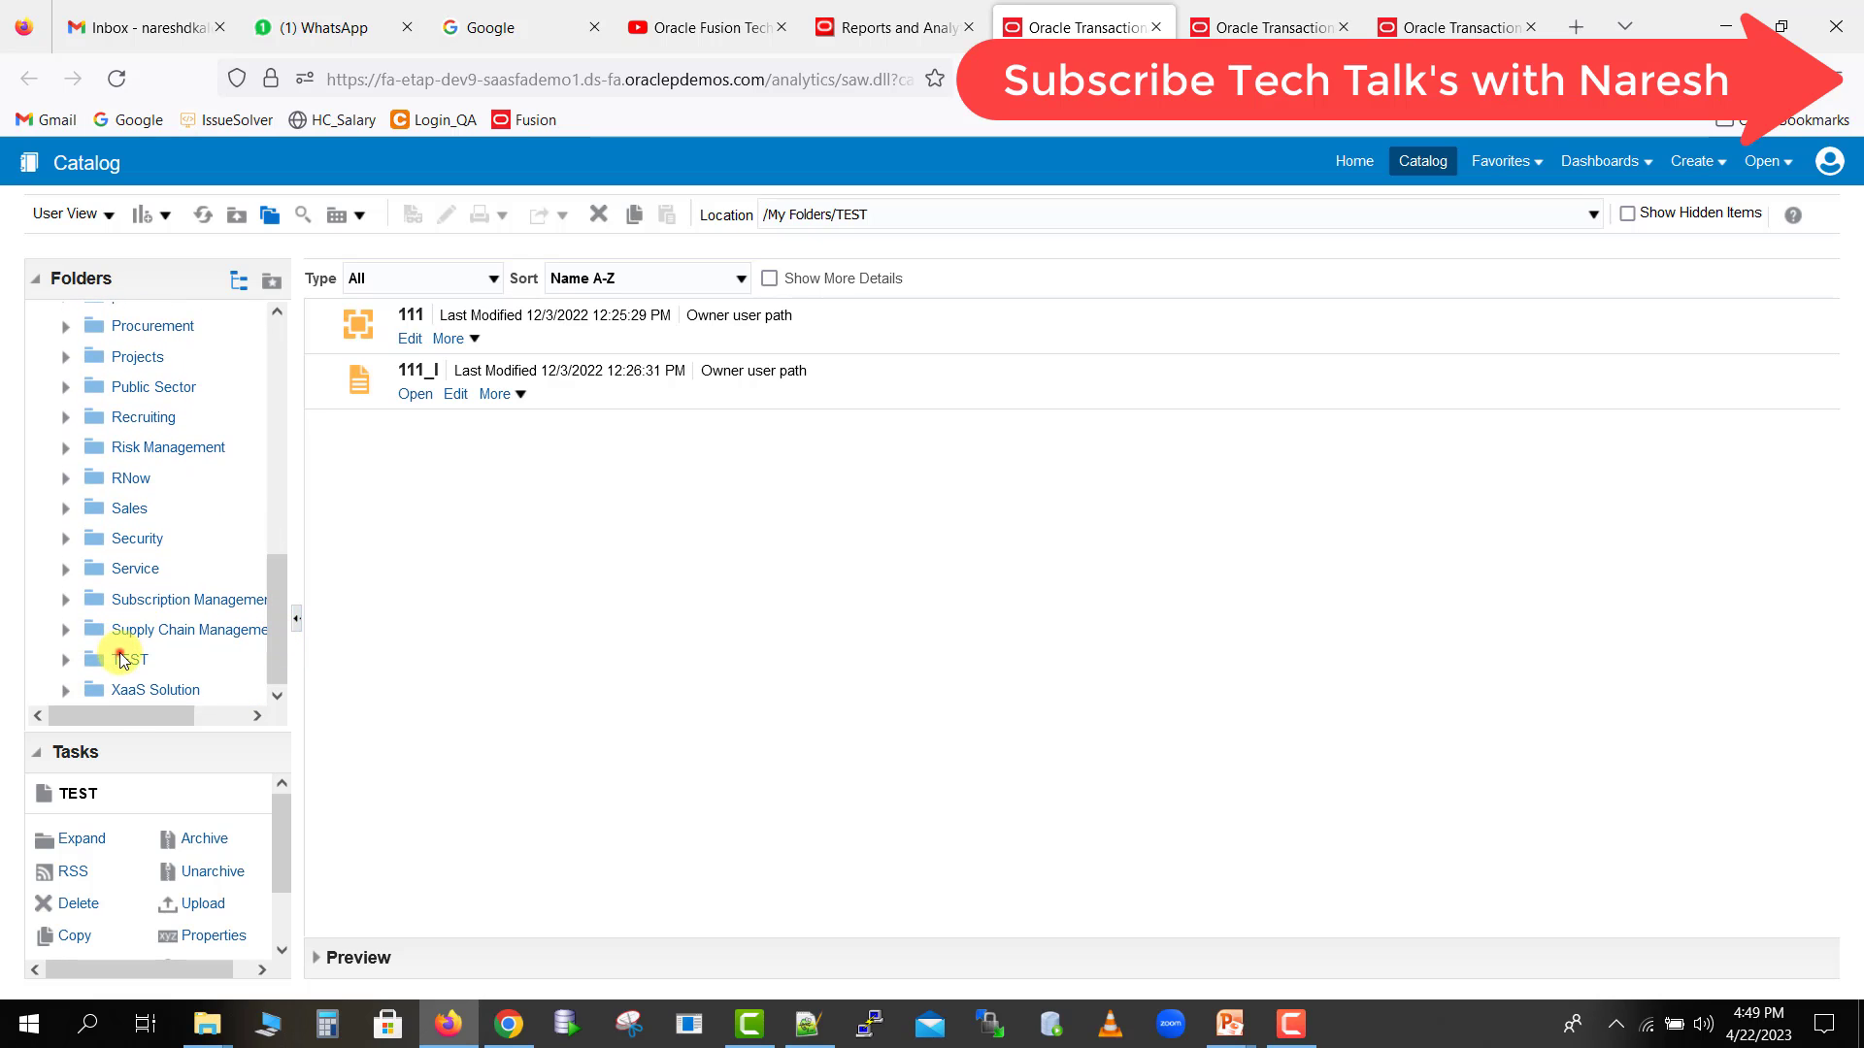
{"action": "left_click", "coordinate": [123, 660]}
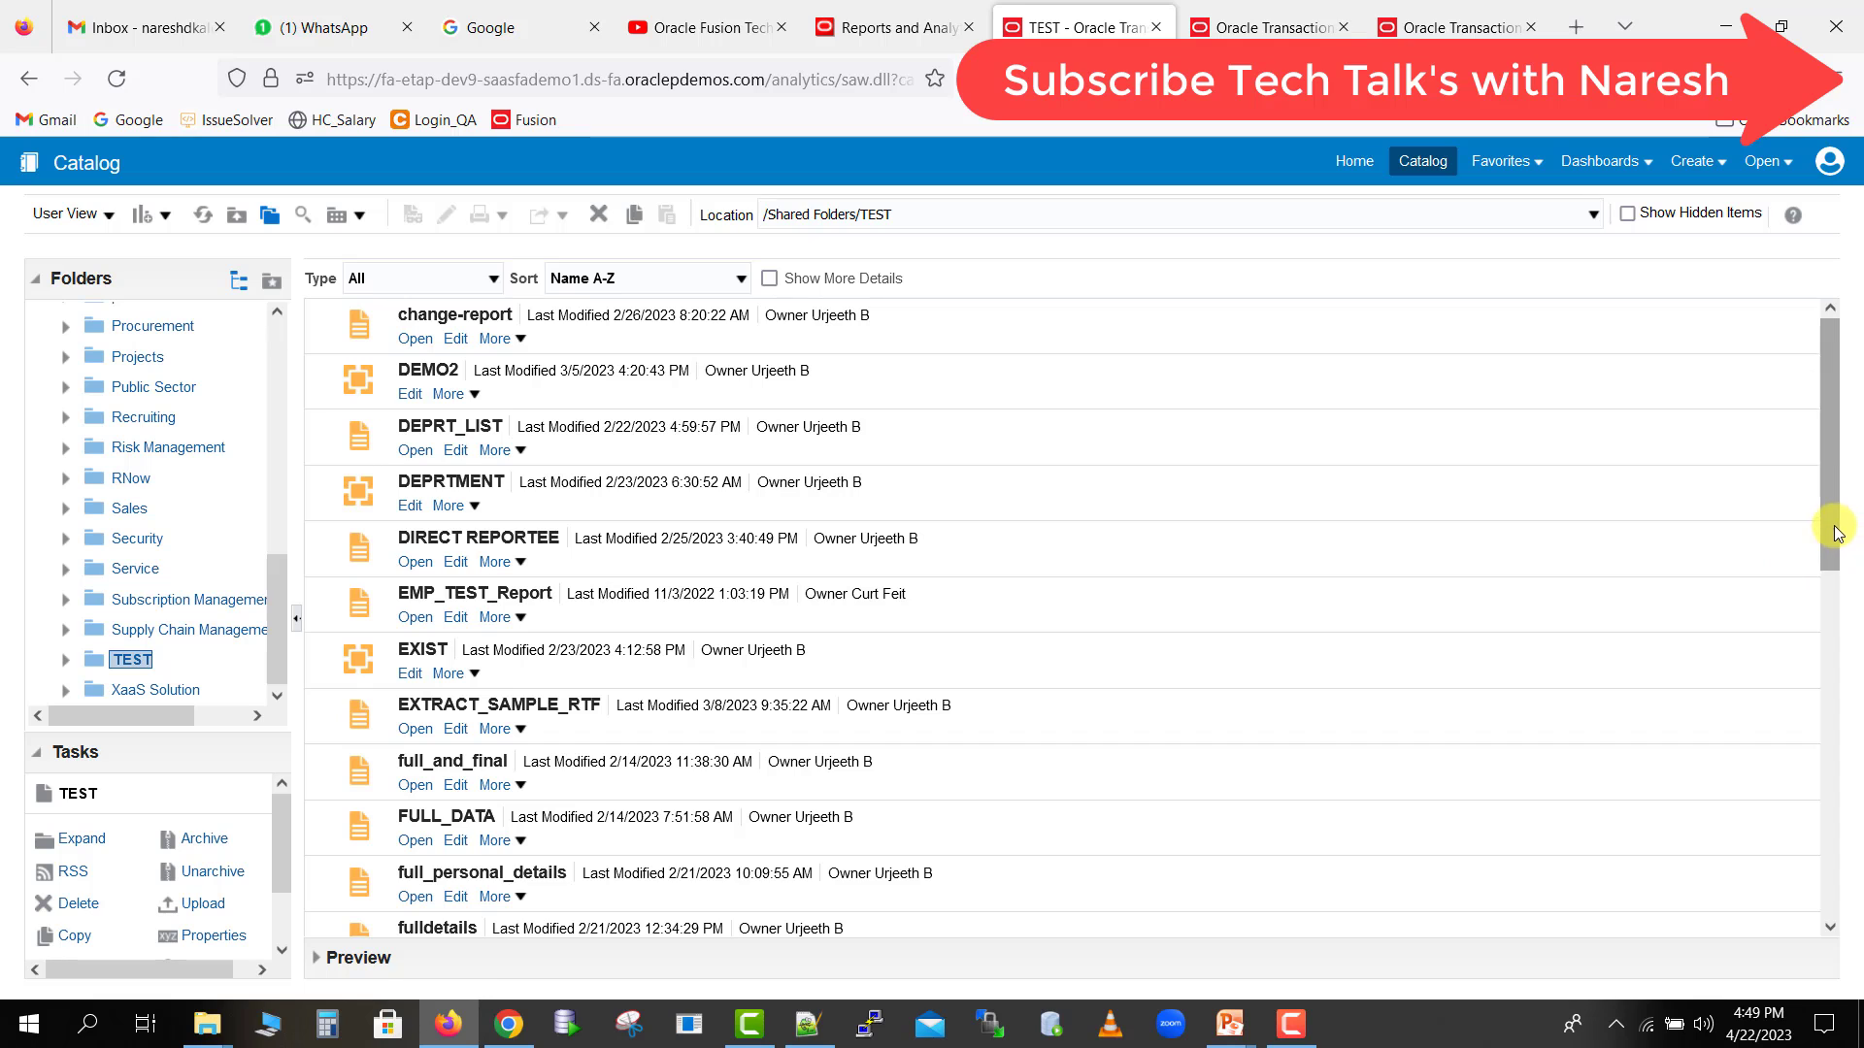
{"action": "left_click_drag", "start_coordinate": [1833, 529], "coordinate": [1857, 940]}
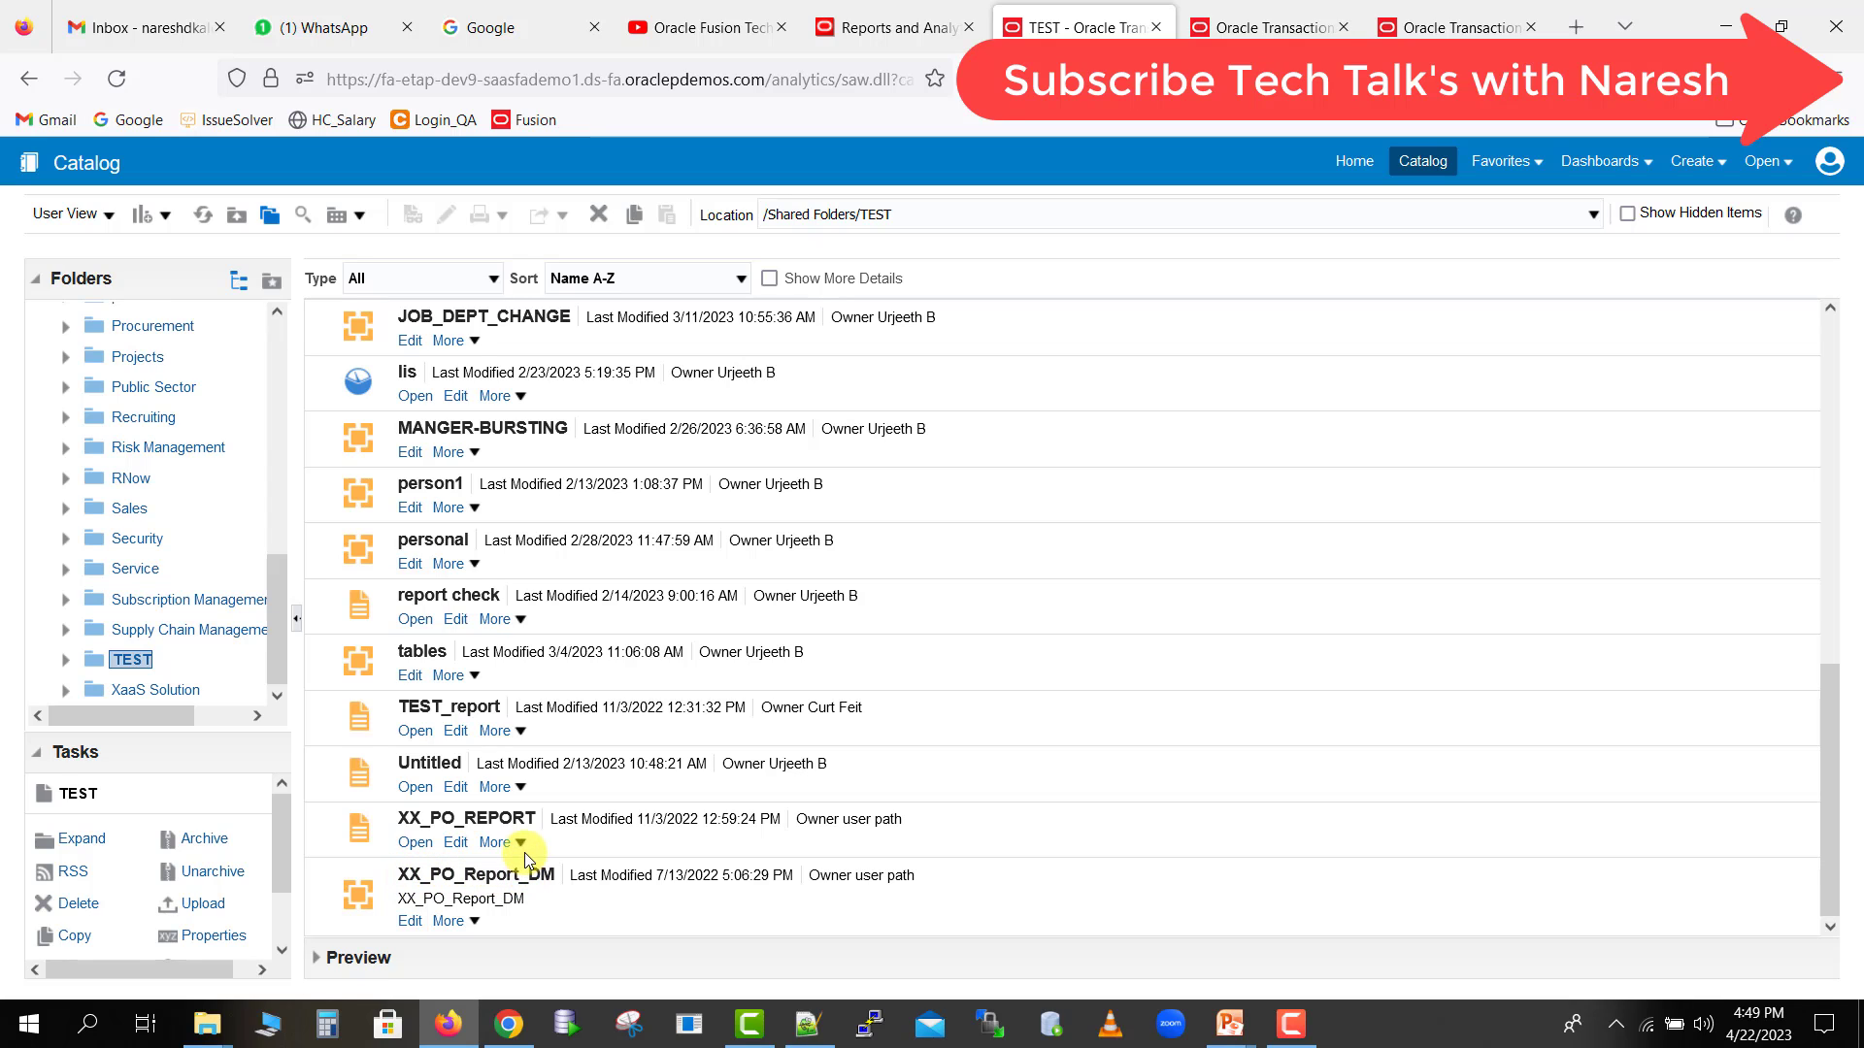
{"action": "left_click", "coordinate": [855, 837]}
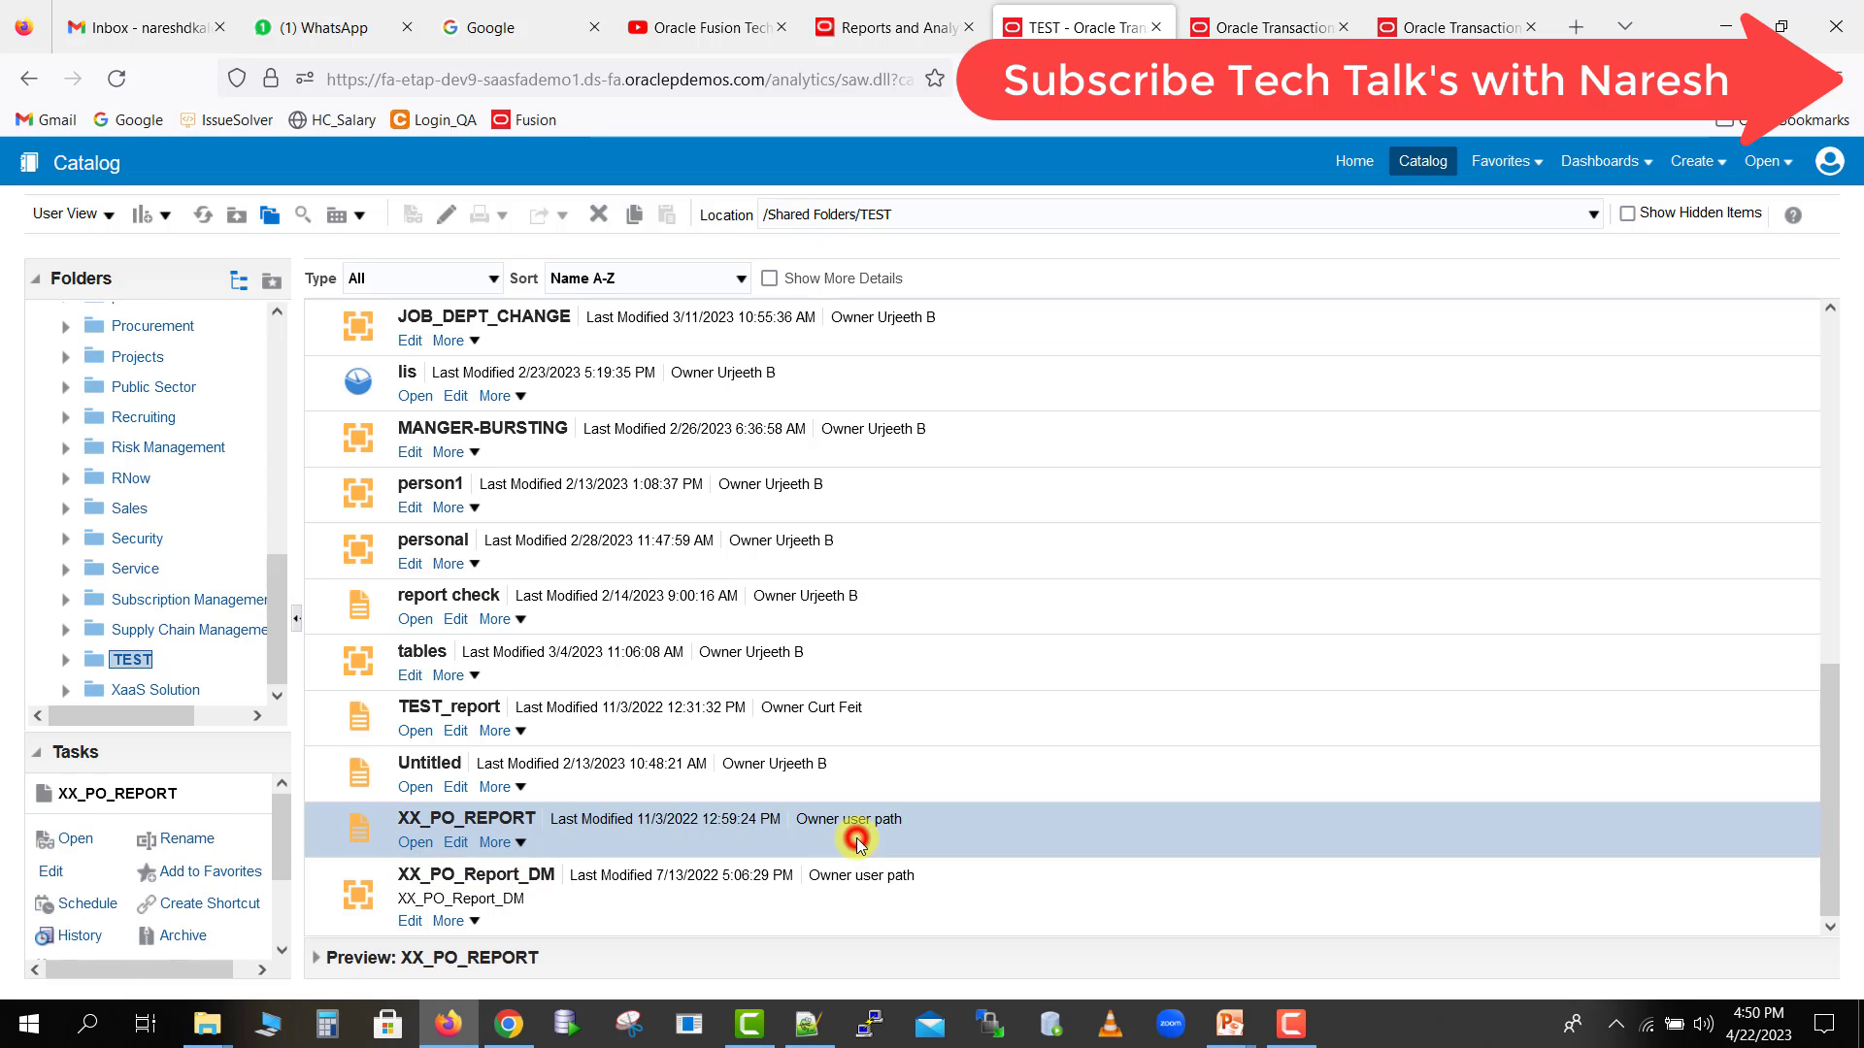
Open XX_PO_REPORT's Permissions from its More menu and scroll through the accounts list.
{"action": "left_click", "coordinate": [521, 851]}
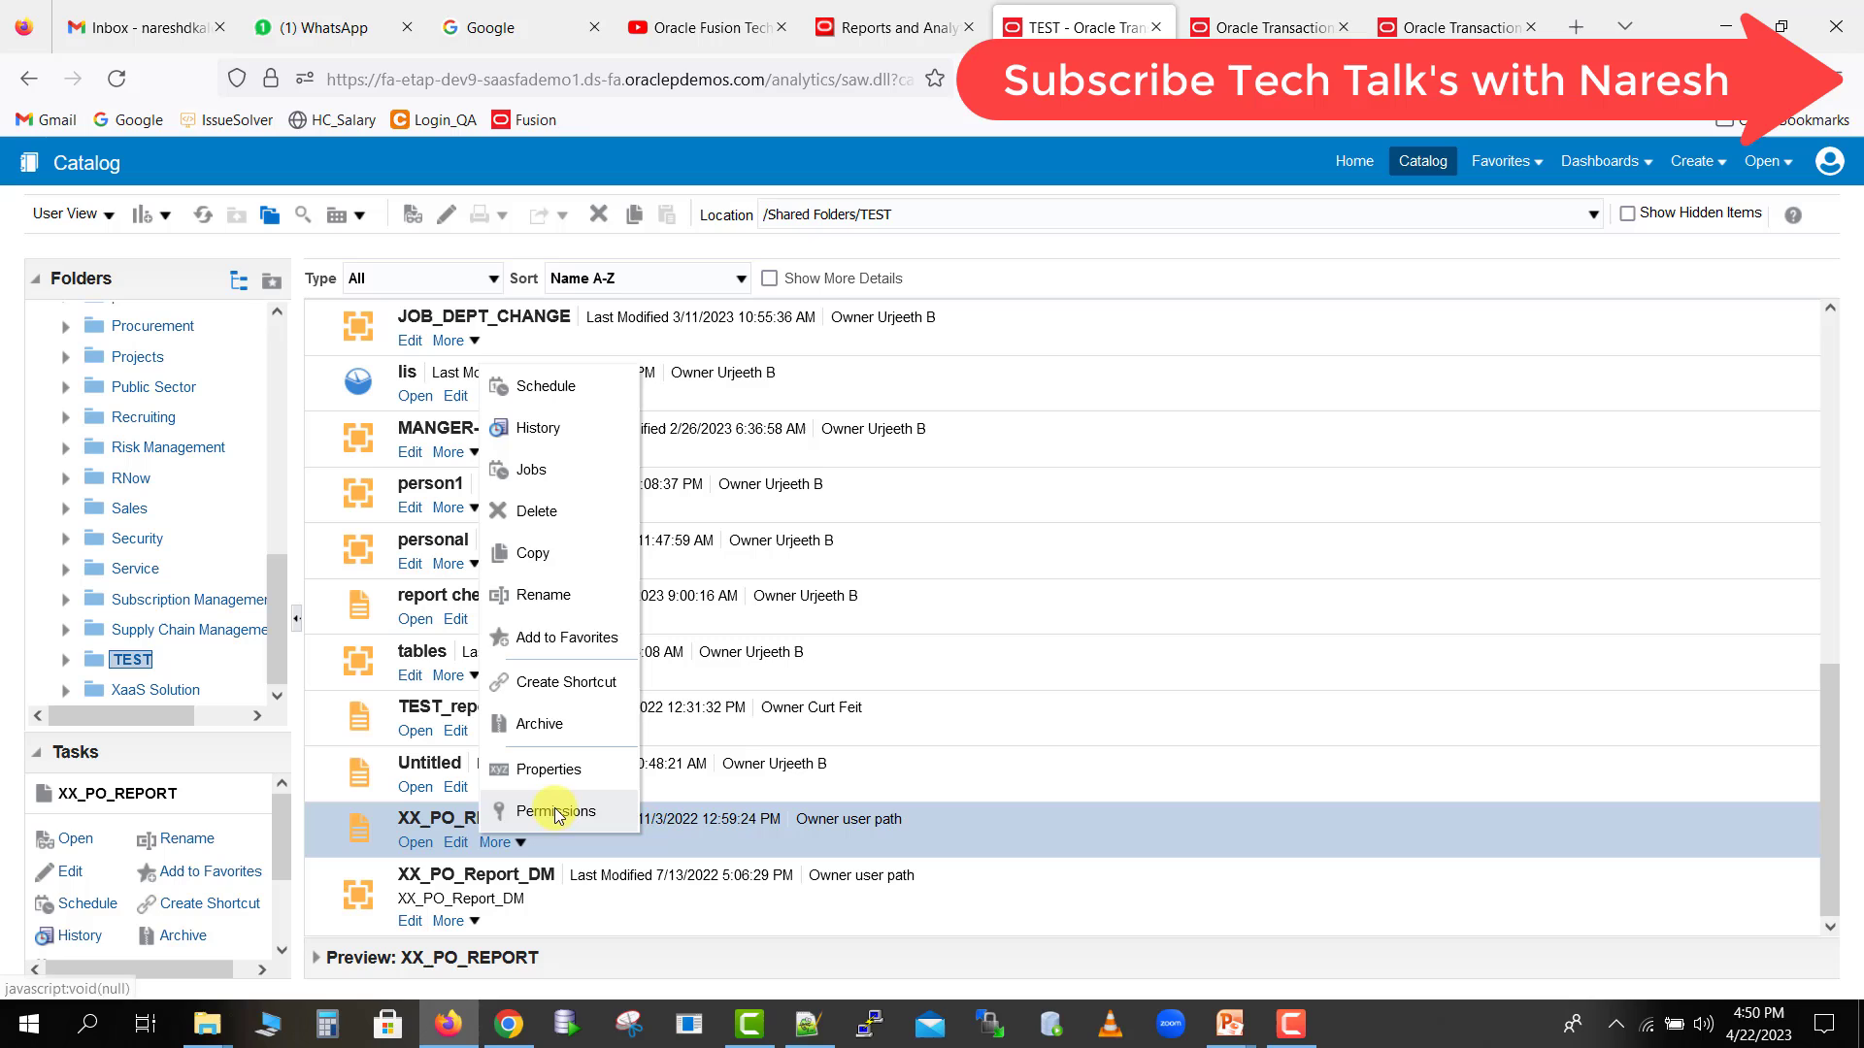
{"action": "left_click", "coordinate": [558, 810]}
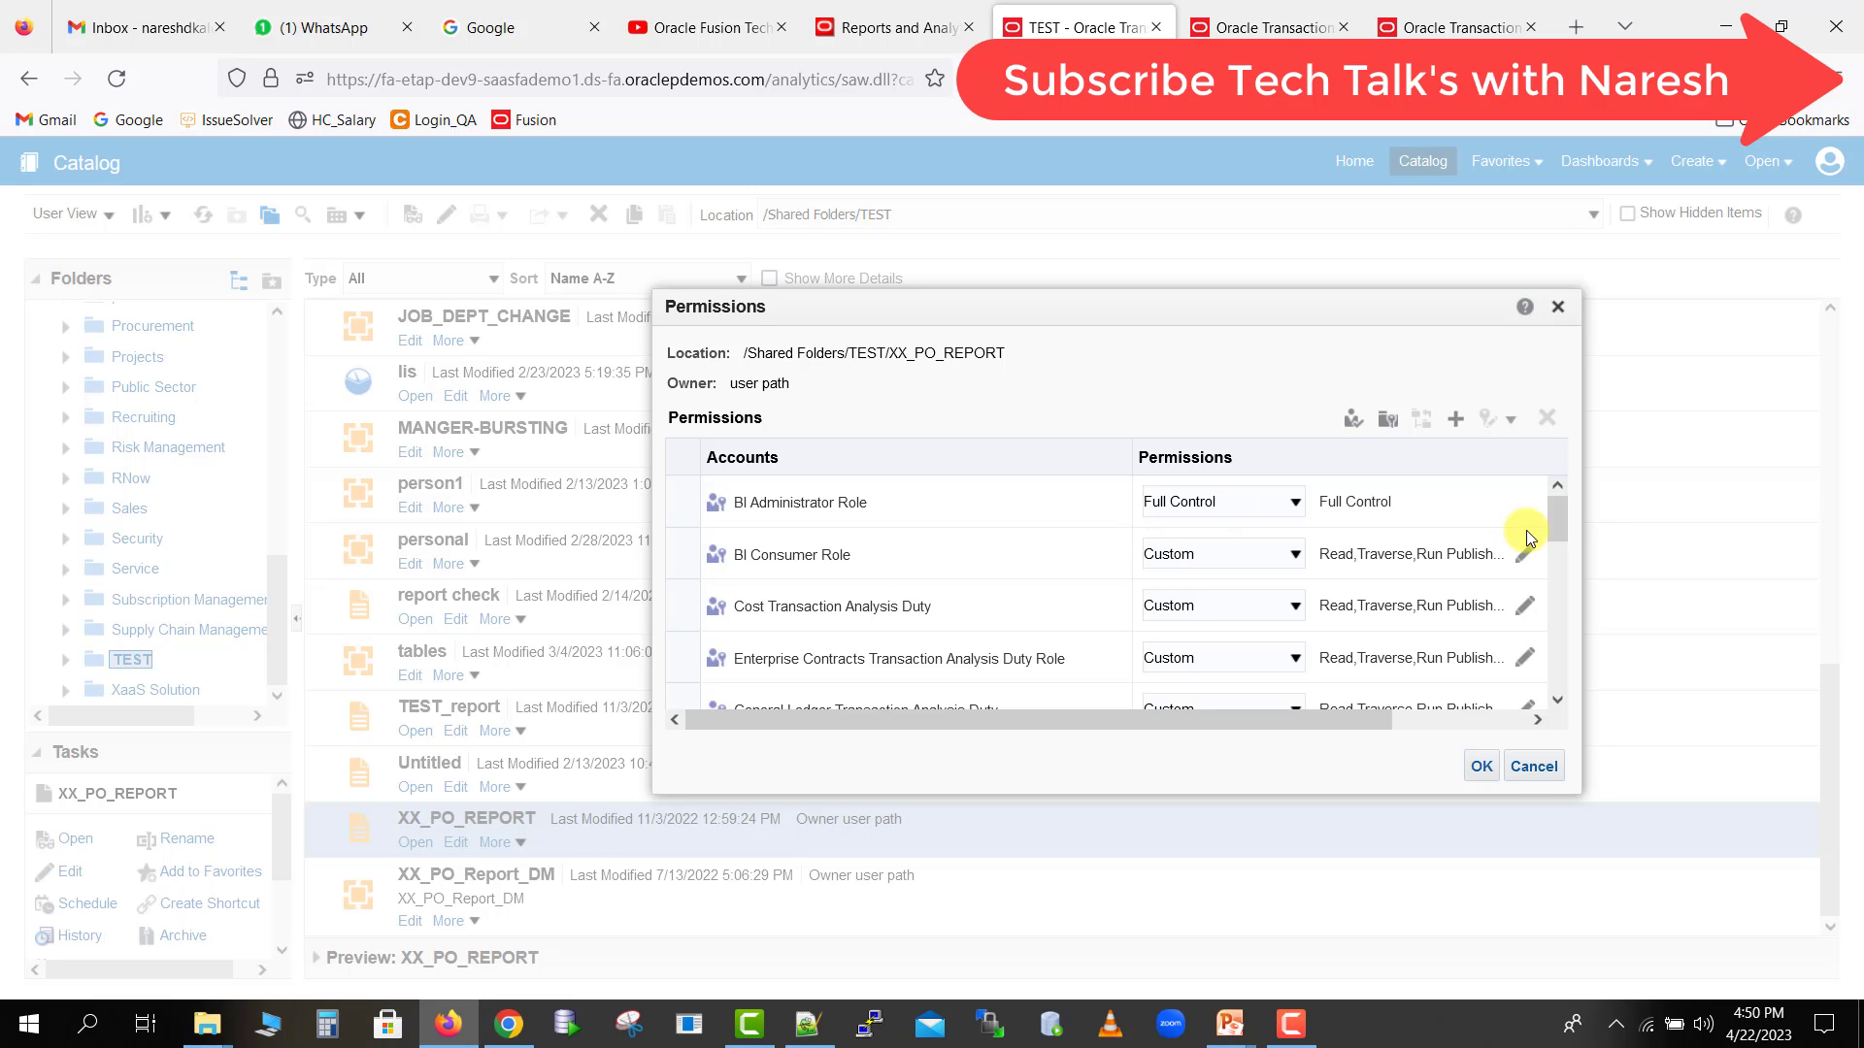
{"action": "left_click_drag", "start_coordinate": [1552, 527], "coordinate": [1553, 616]}
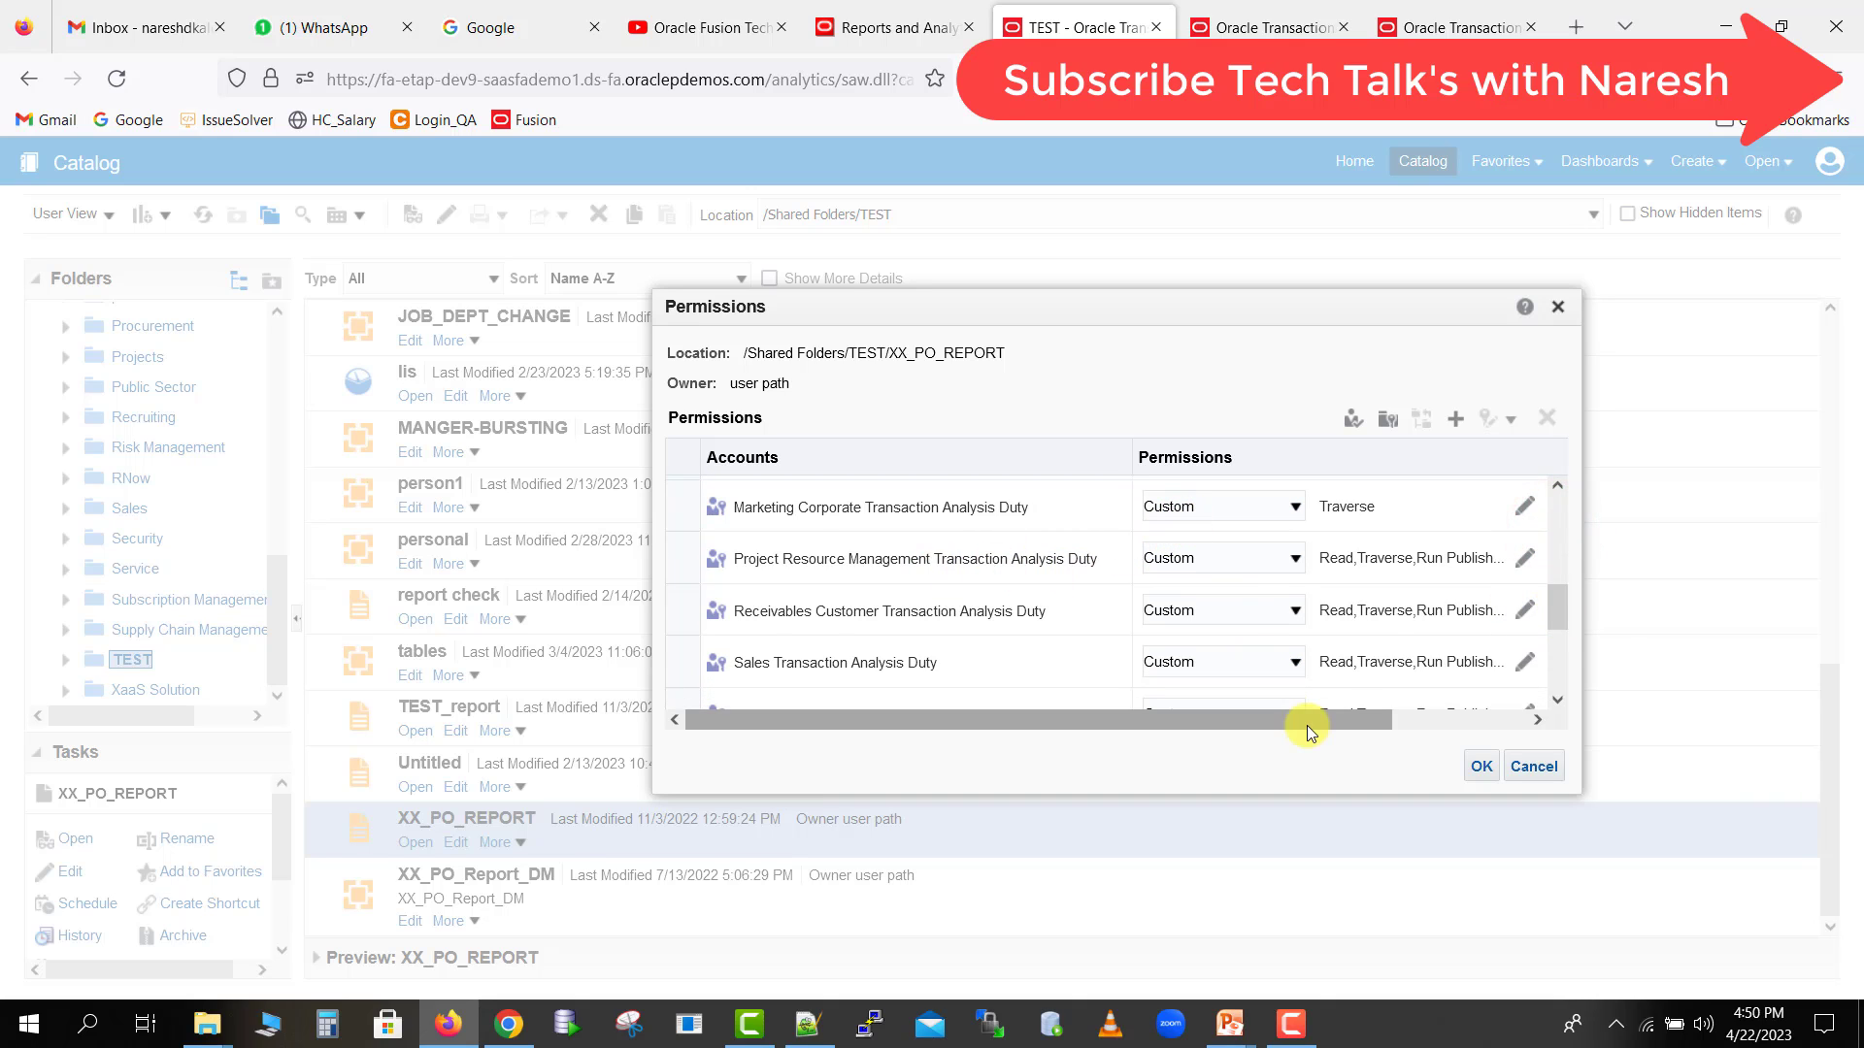
{"action": "left_click_drag", "start_coordinate": [1560, 616], "coordinate": [1547, 499]}
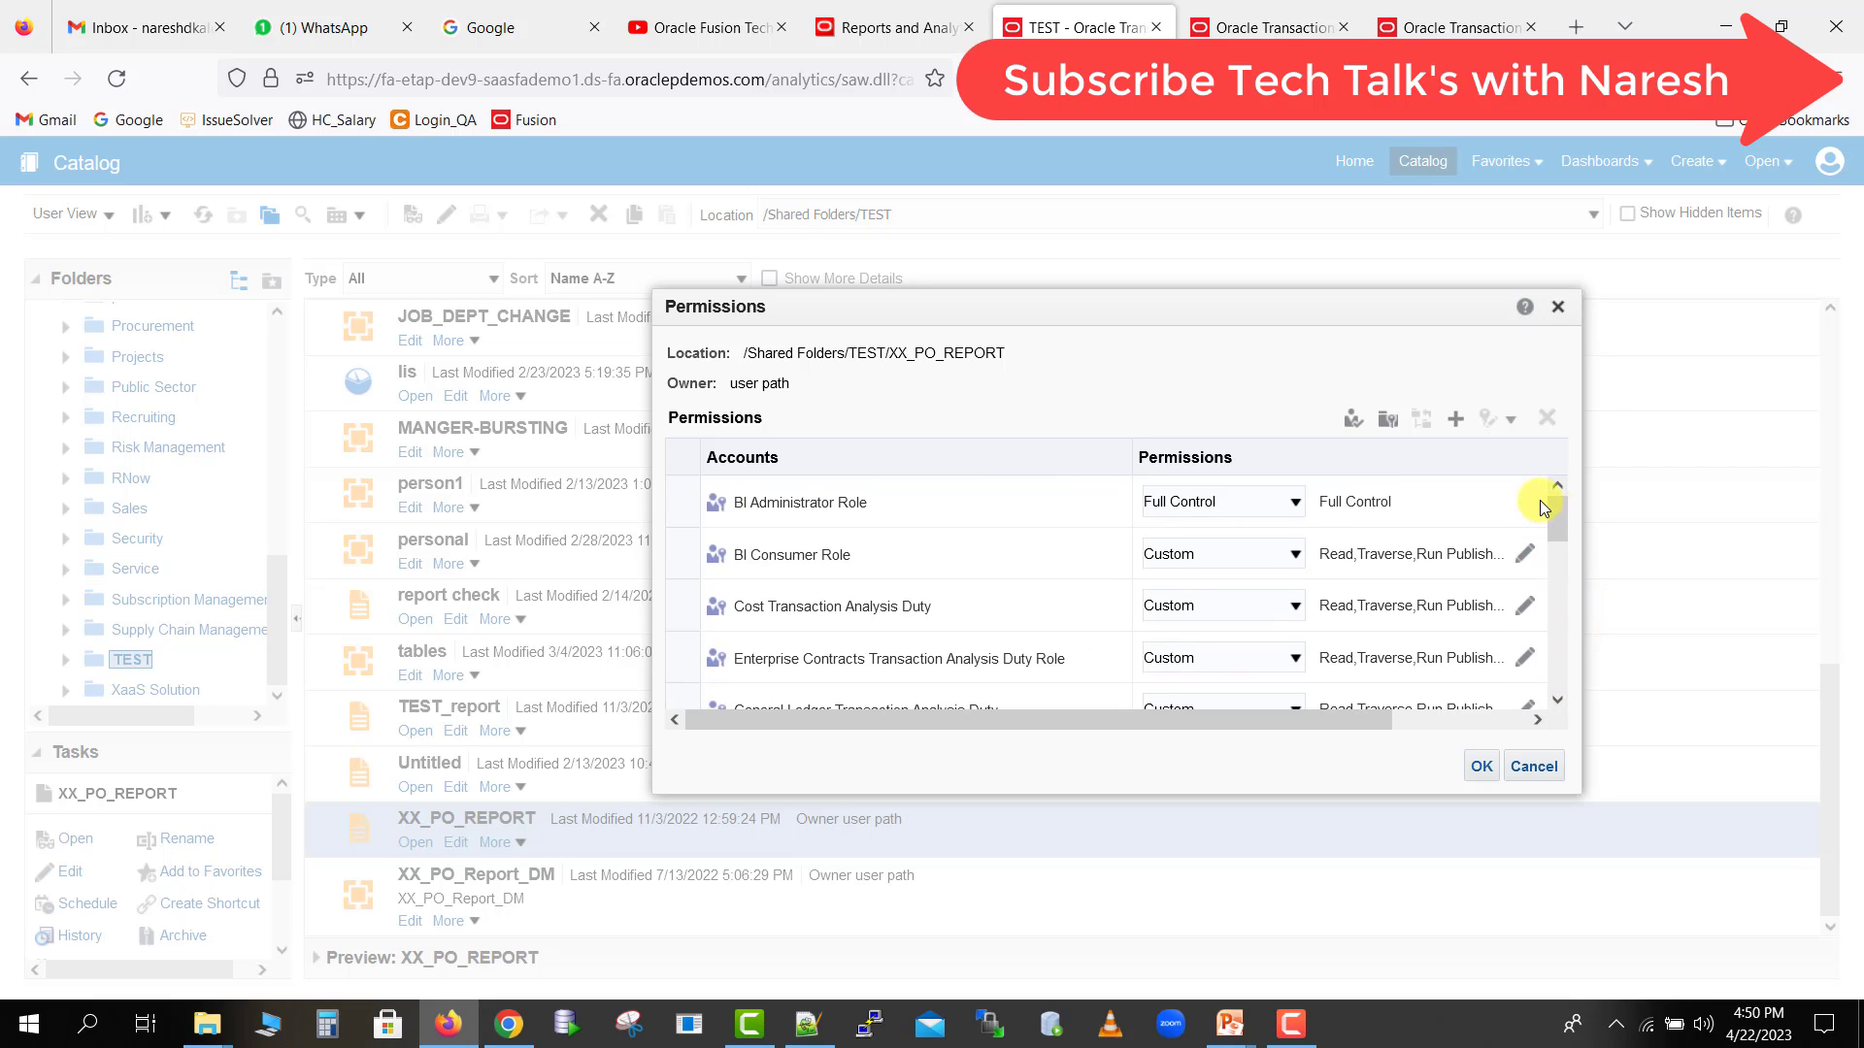
In Add Application Roles and Users, list Users and search for 'fusion'.
{"action": "left_click", "coordinate": [1456, 418]}
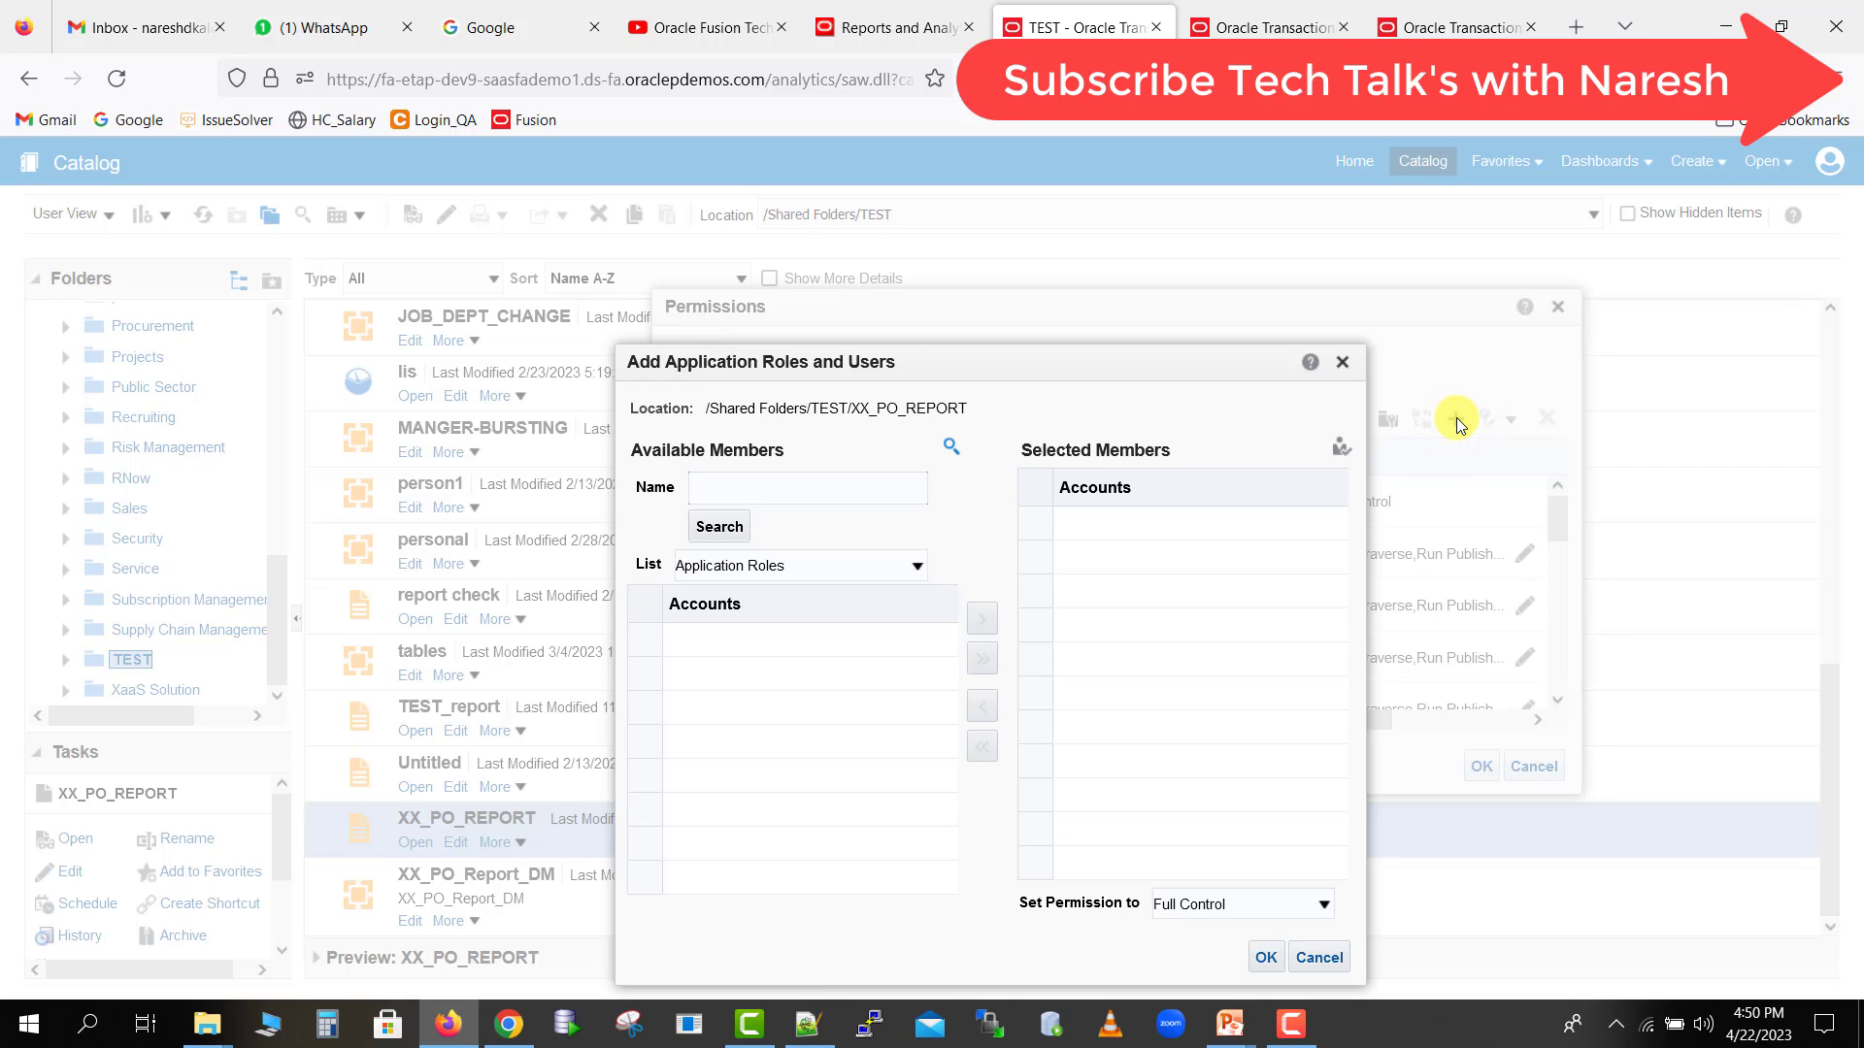
{"action": "left_click", "coordinate": [824, 488]}
{"action": "left_click", "coordinate": [902, 569]}
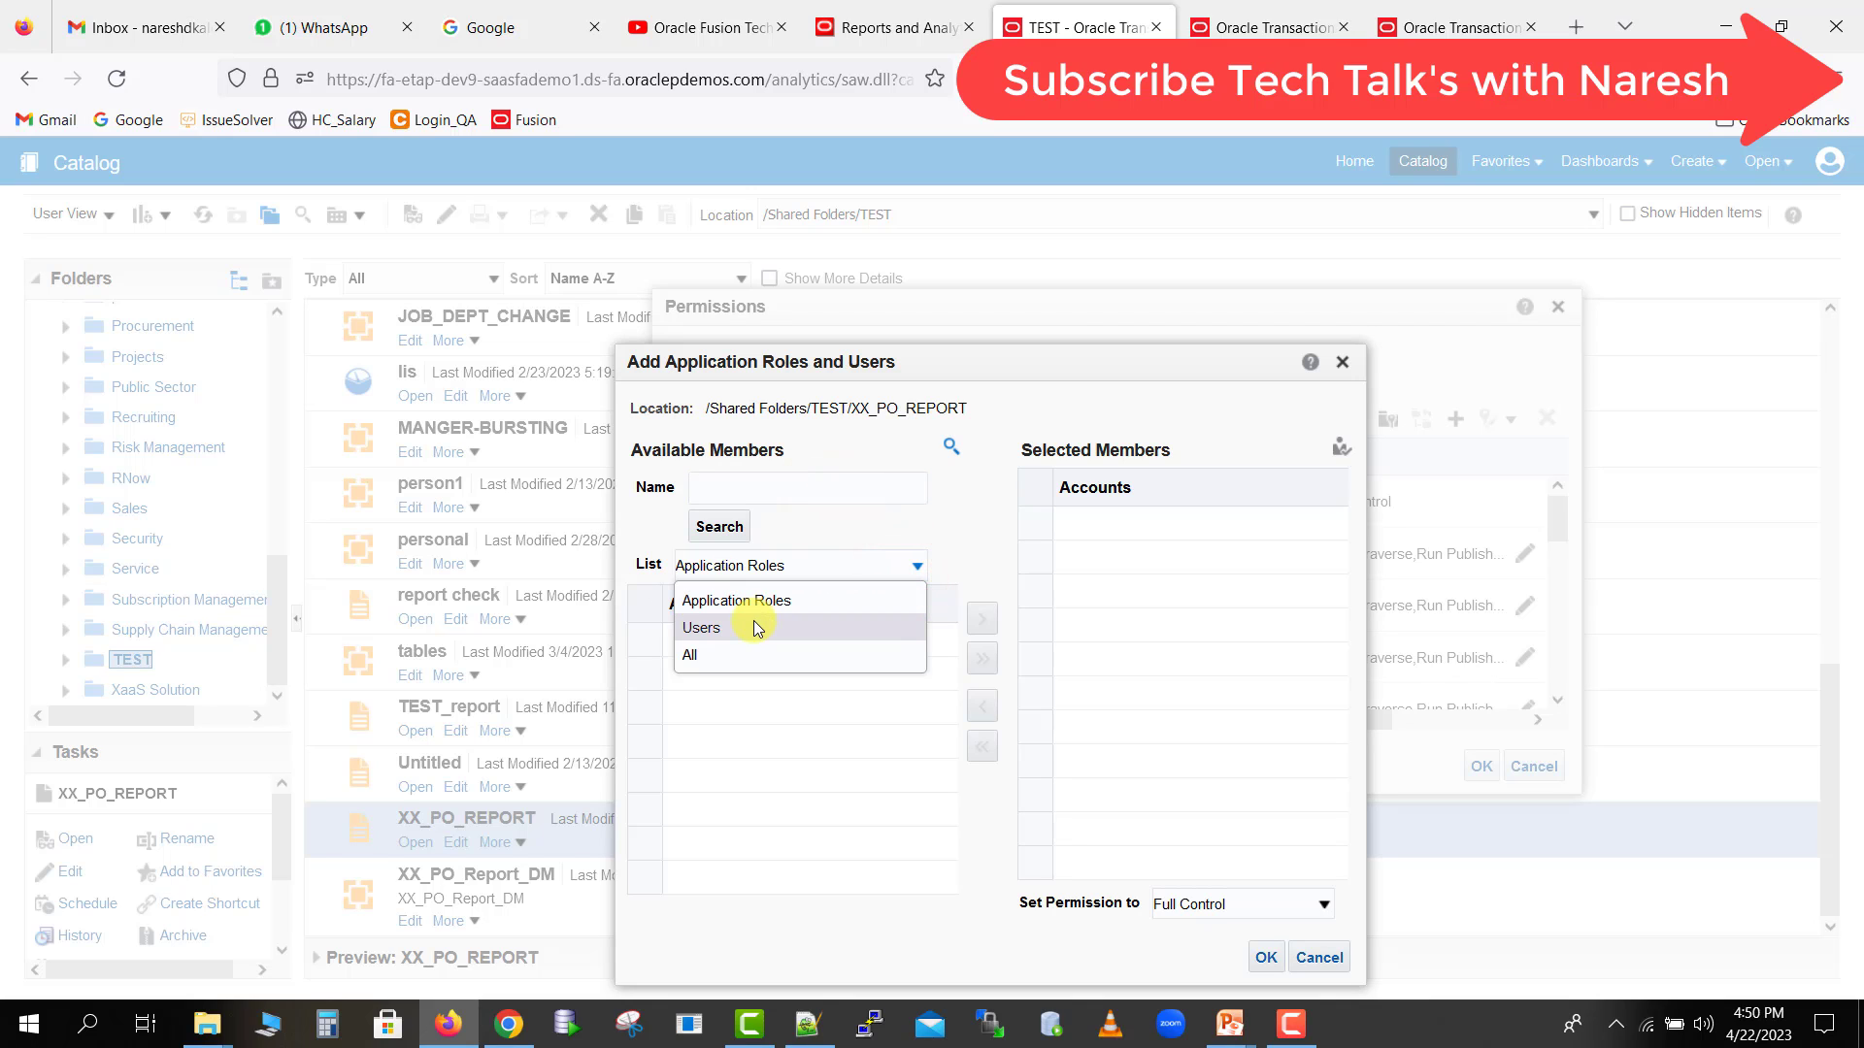
{"action": "left_click", "coordinate": [745, 629]}
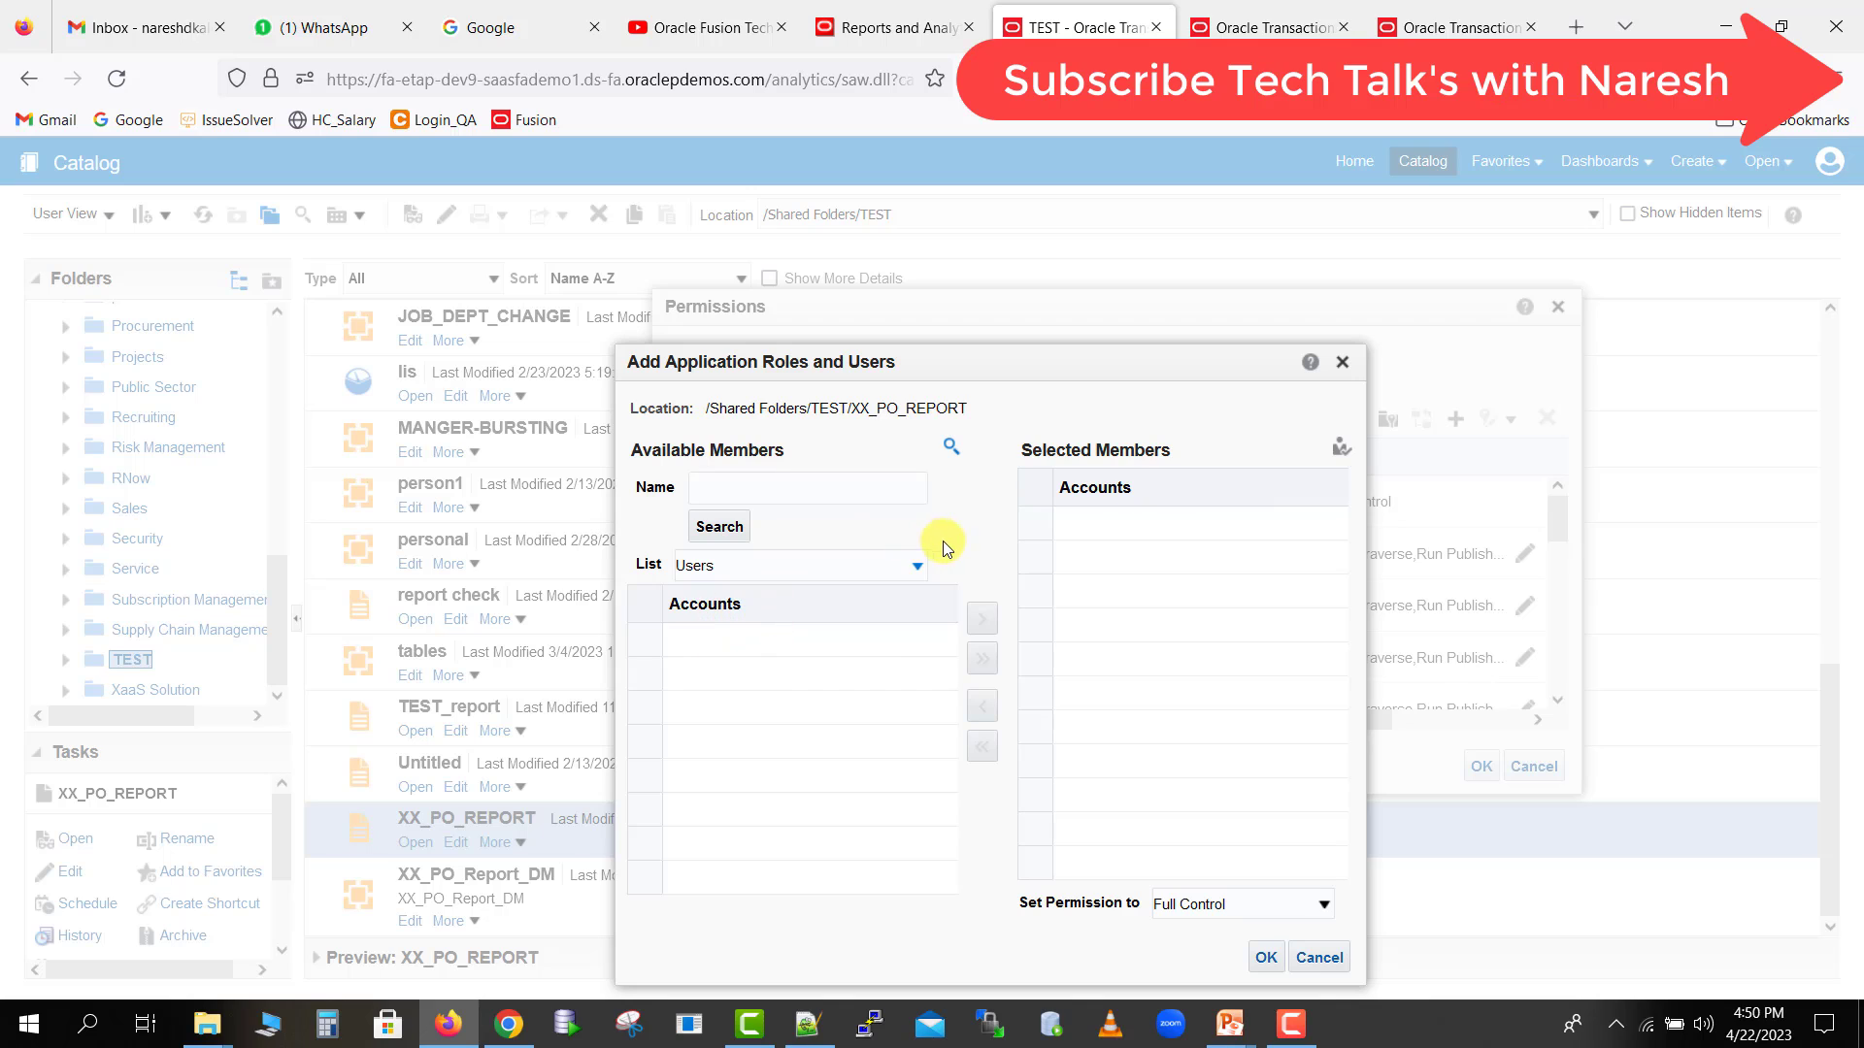
{"action": "left_click", "coordinate": [917, 564]}
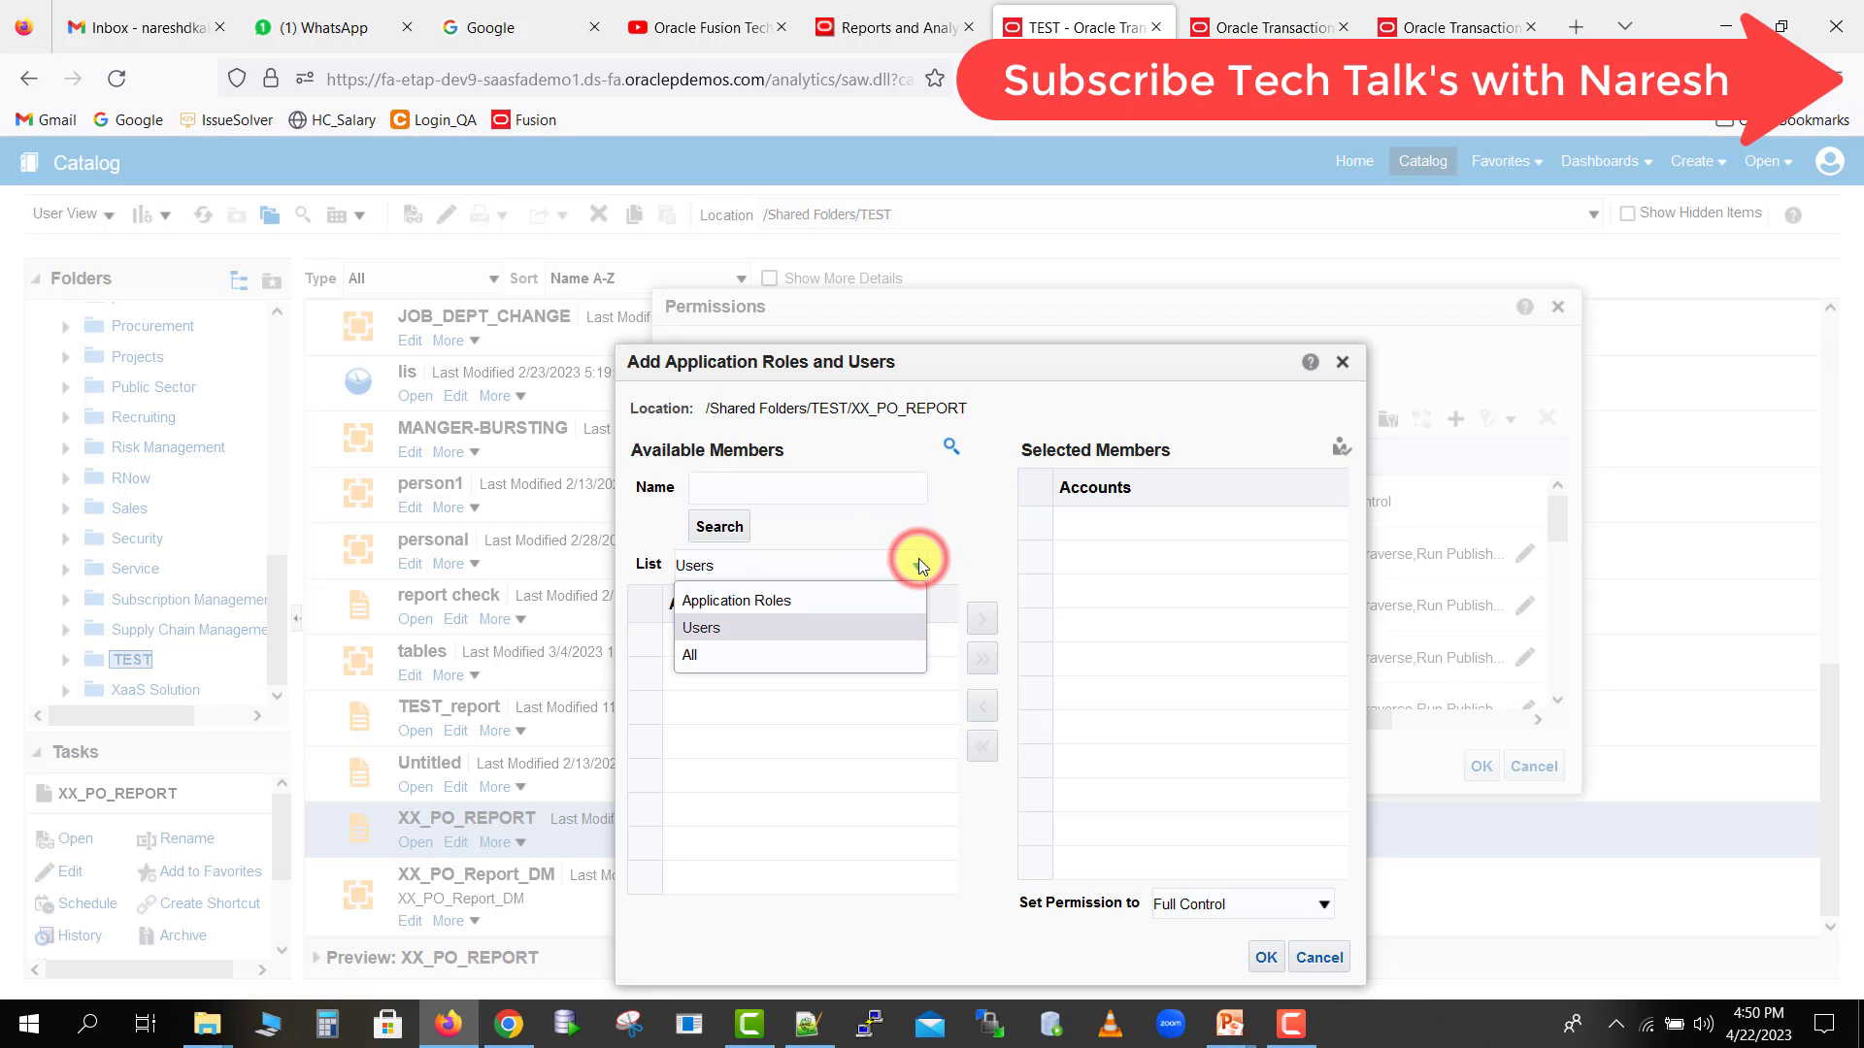
{"action": "left_click", "coordinate": [917, 564]}
{"action": "left_click", "coordinate": [828, 491]}
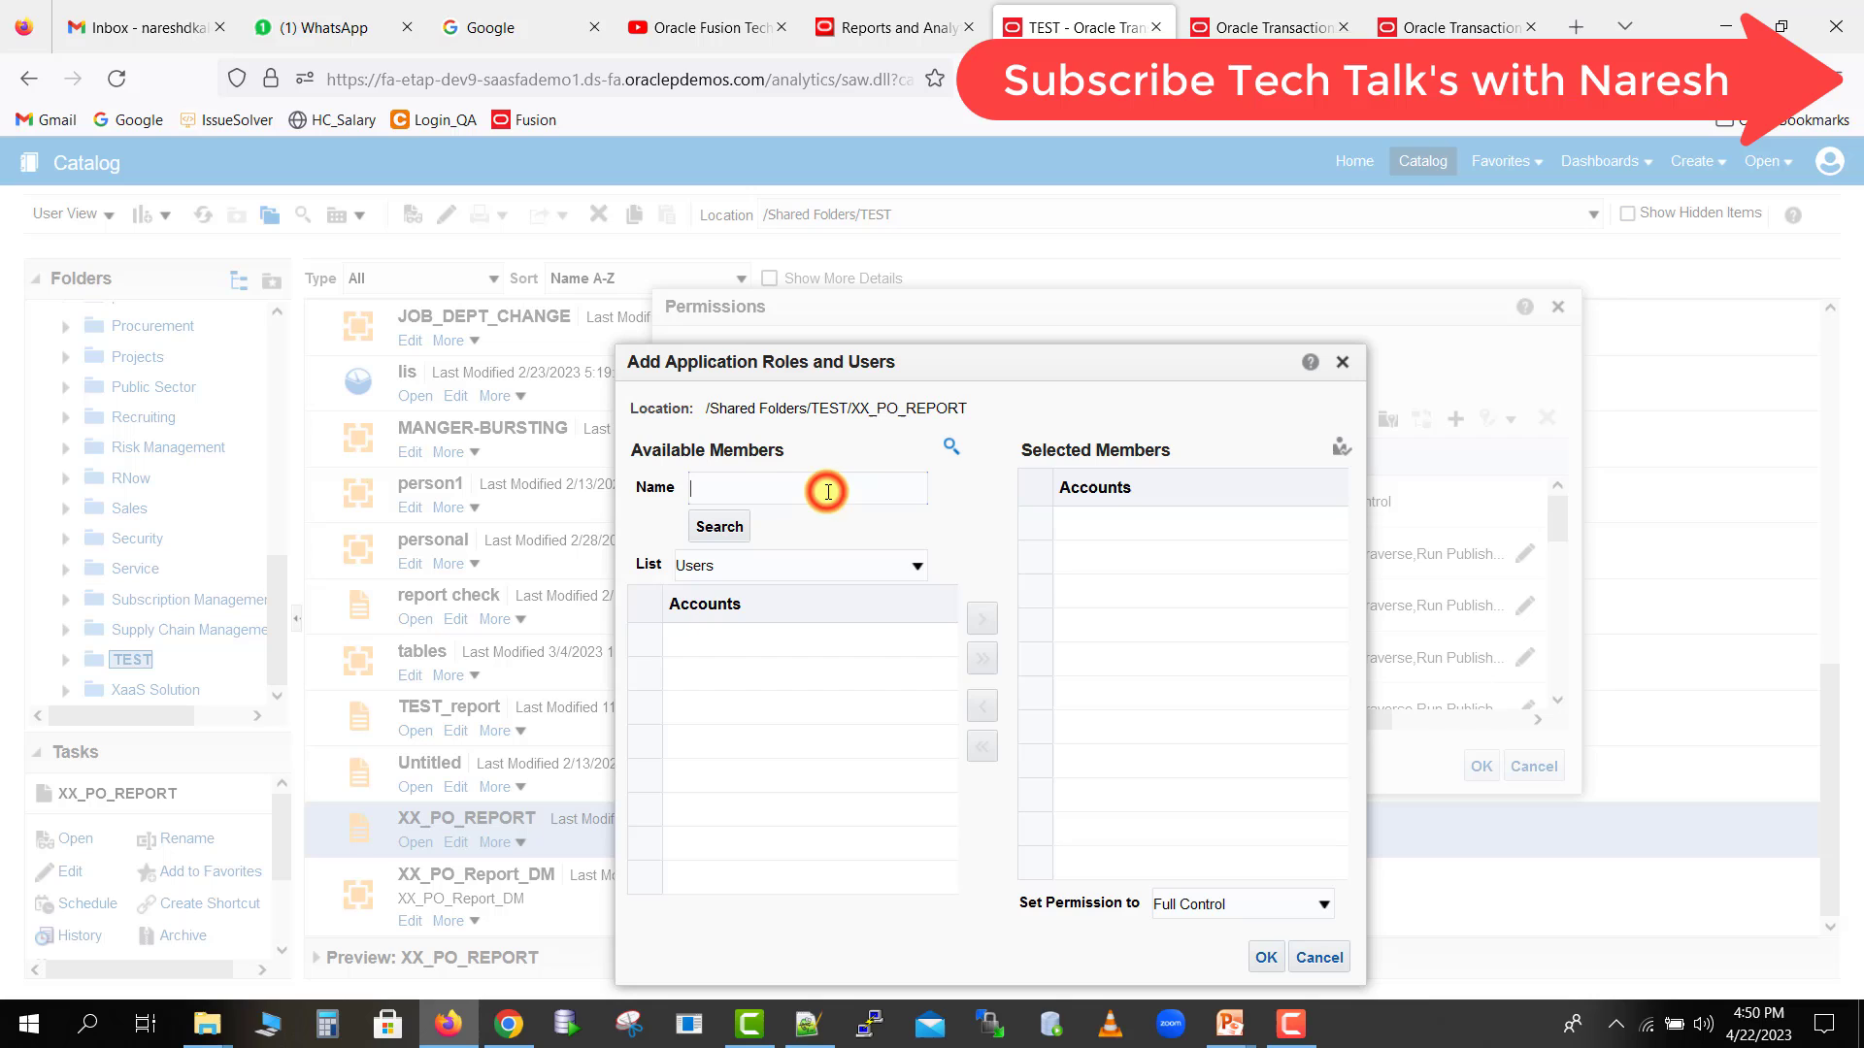
{"action": "type", "text": "fusion"}
{"action": "left_click", "coordinate": [734, 530]}
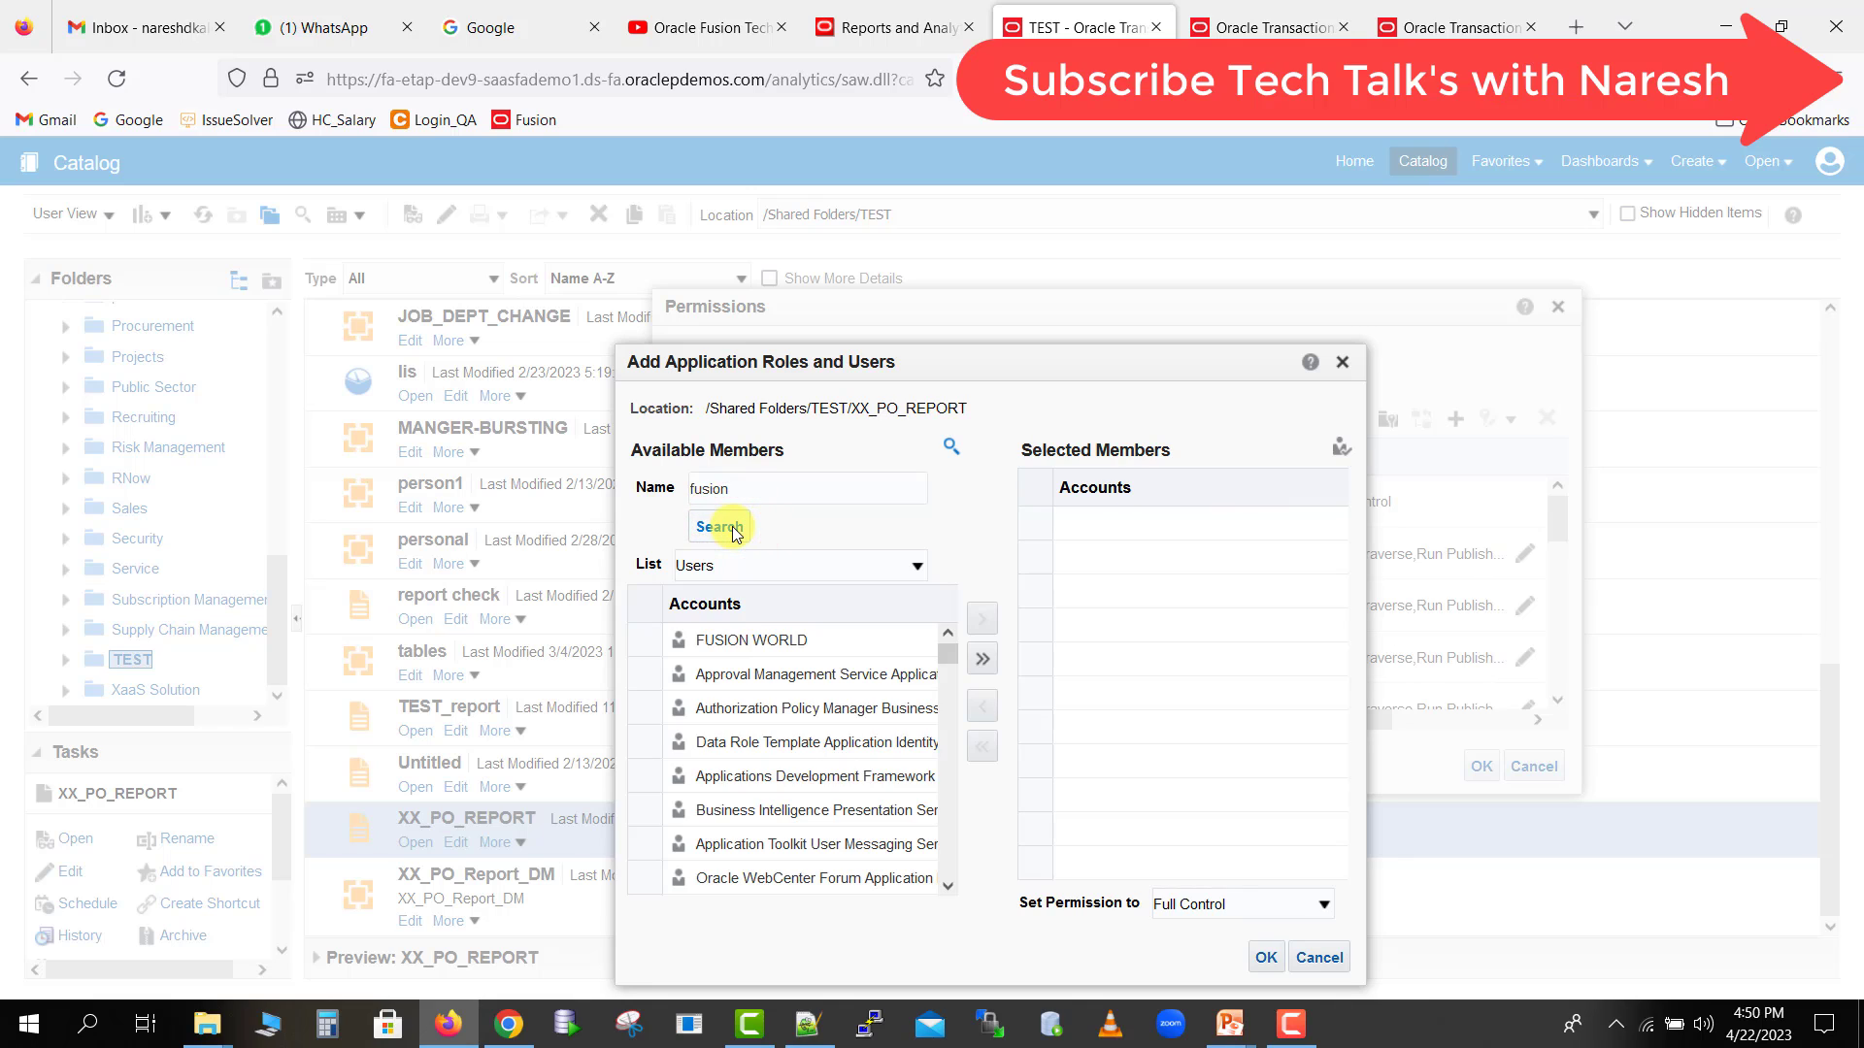
Refine the search to 'fusion.de' and move Fusion Development to Selected Members with Full Control.
{"action": "left_click", "coordinate": [771, 488]}
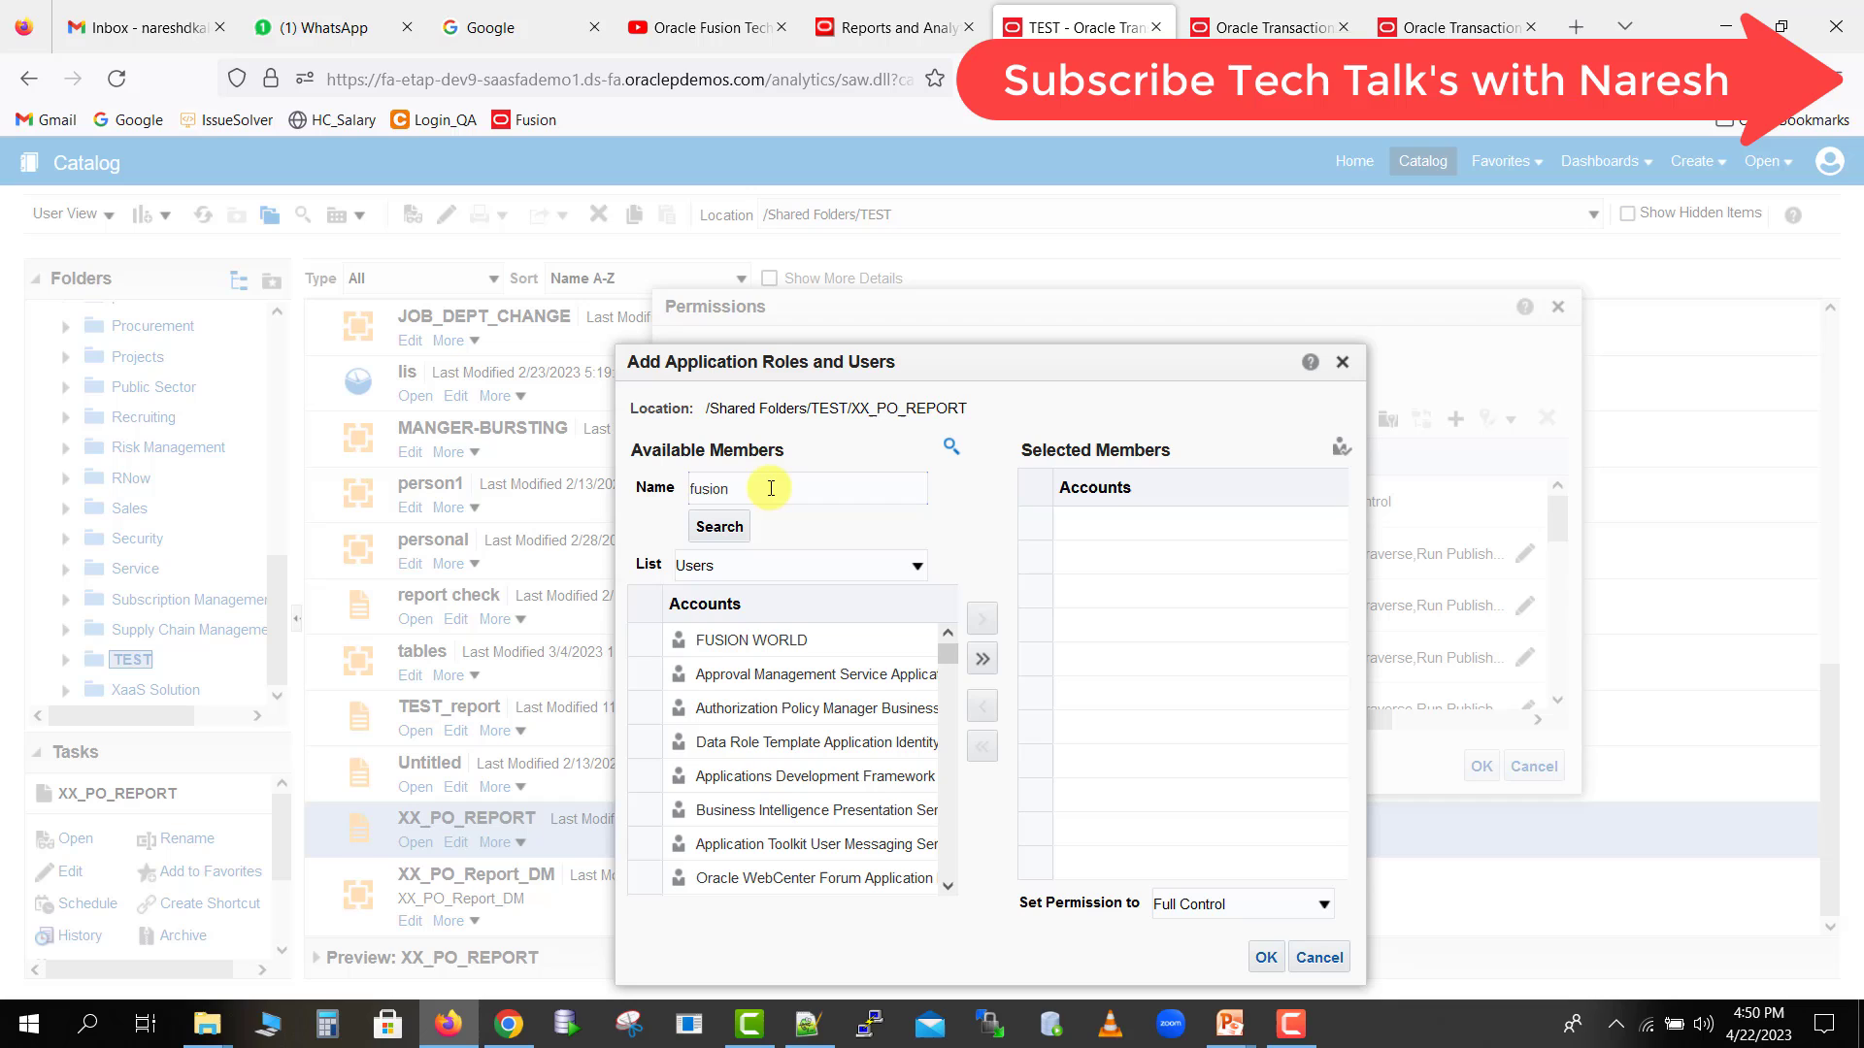
{"action": "type", "text": ".de"}
{"action": "left_click", "coordinate": [720, 527]}
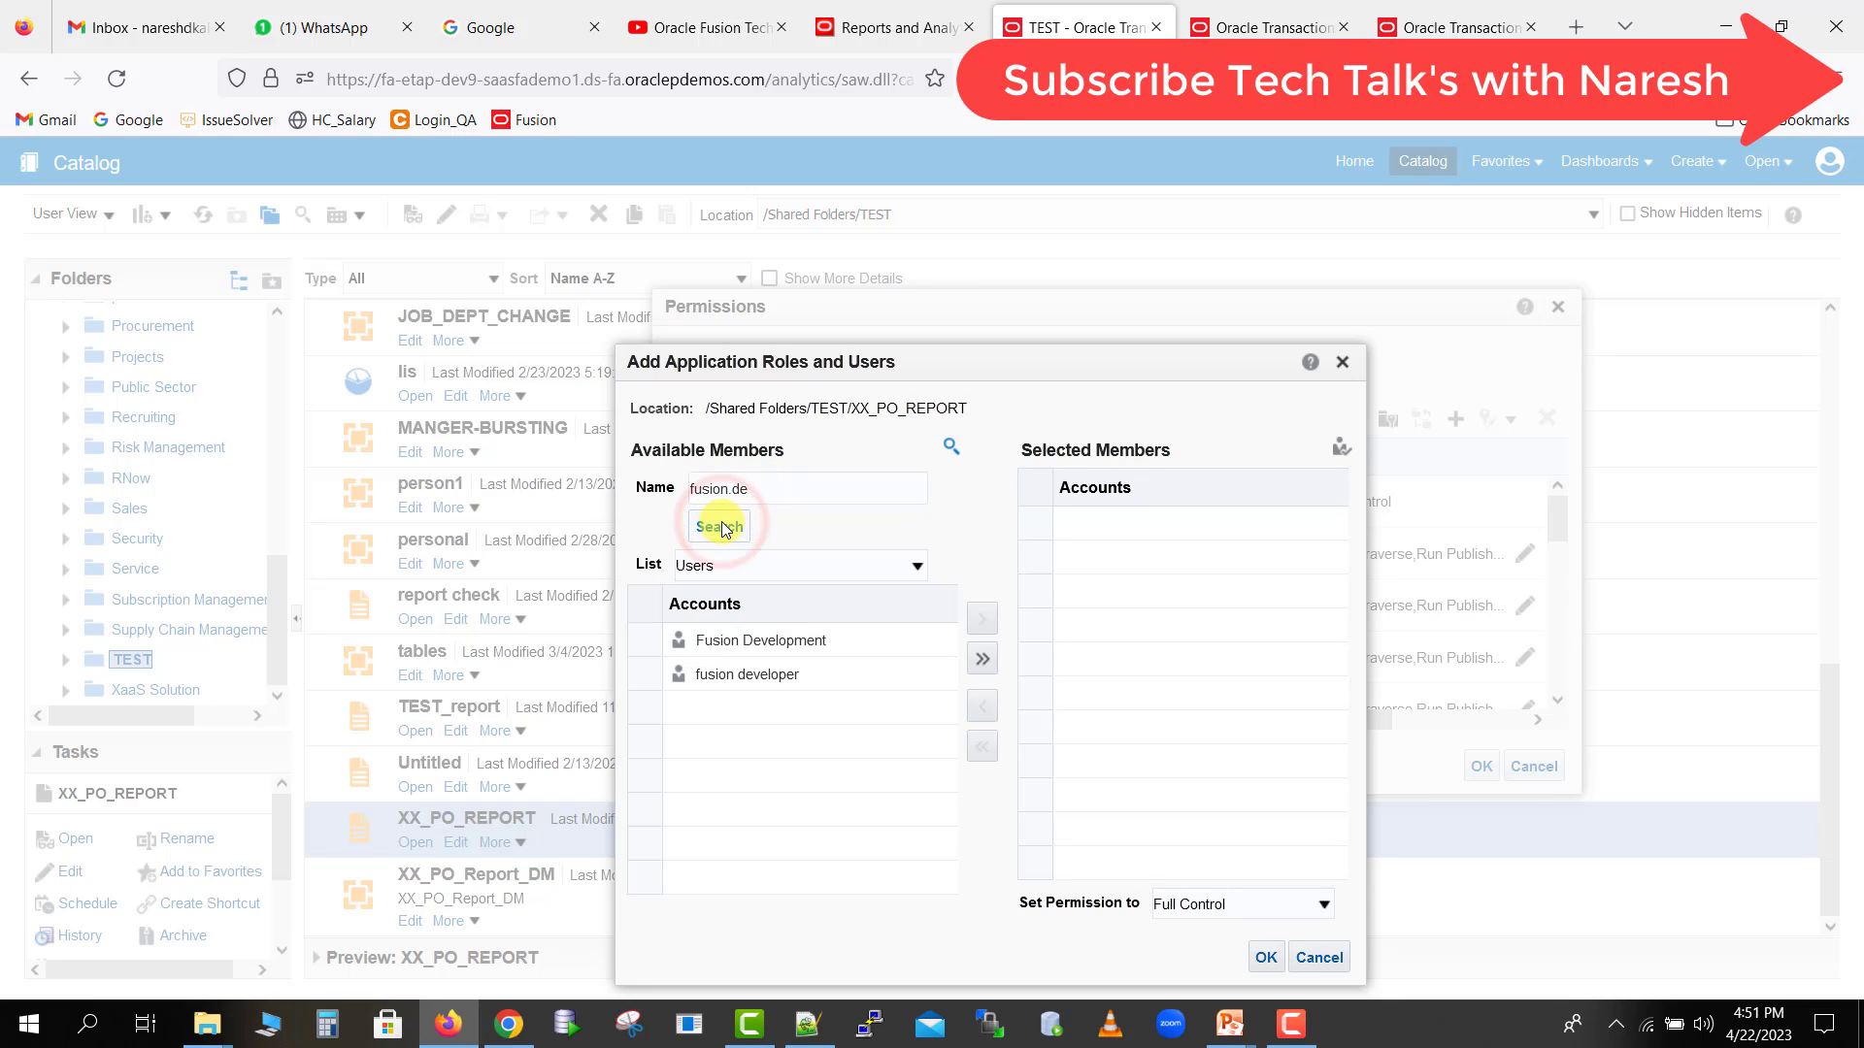
{"action": "left_click", "coordinate": [762, 641]}
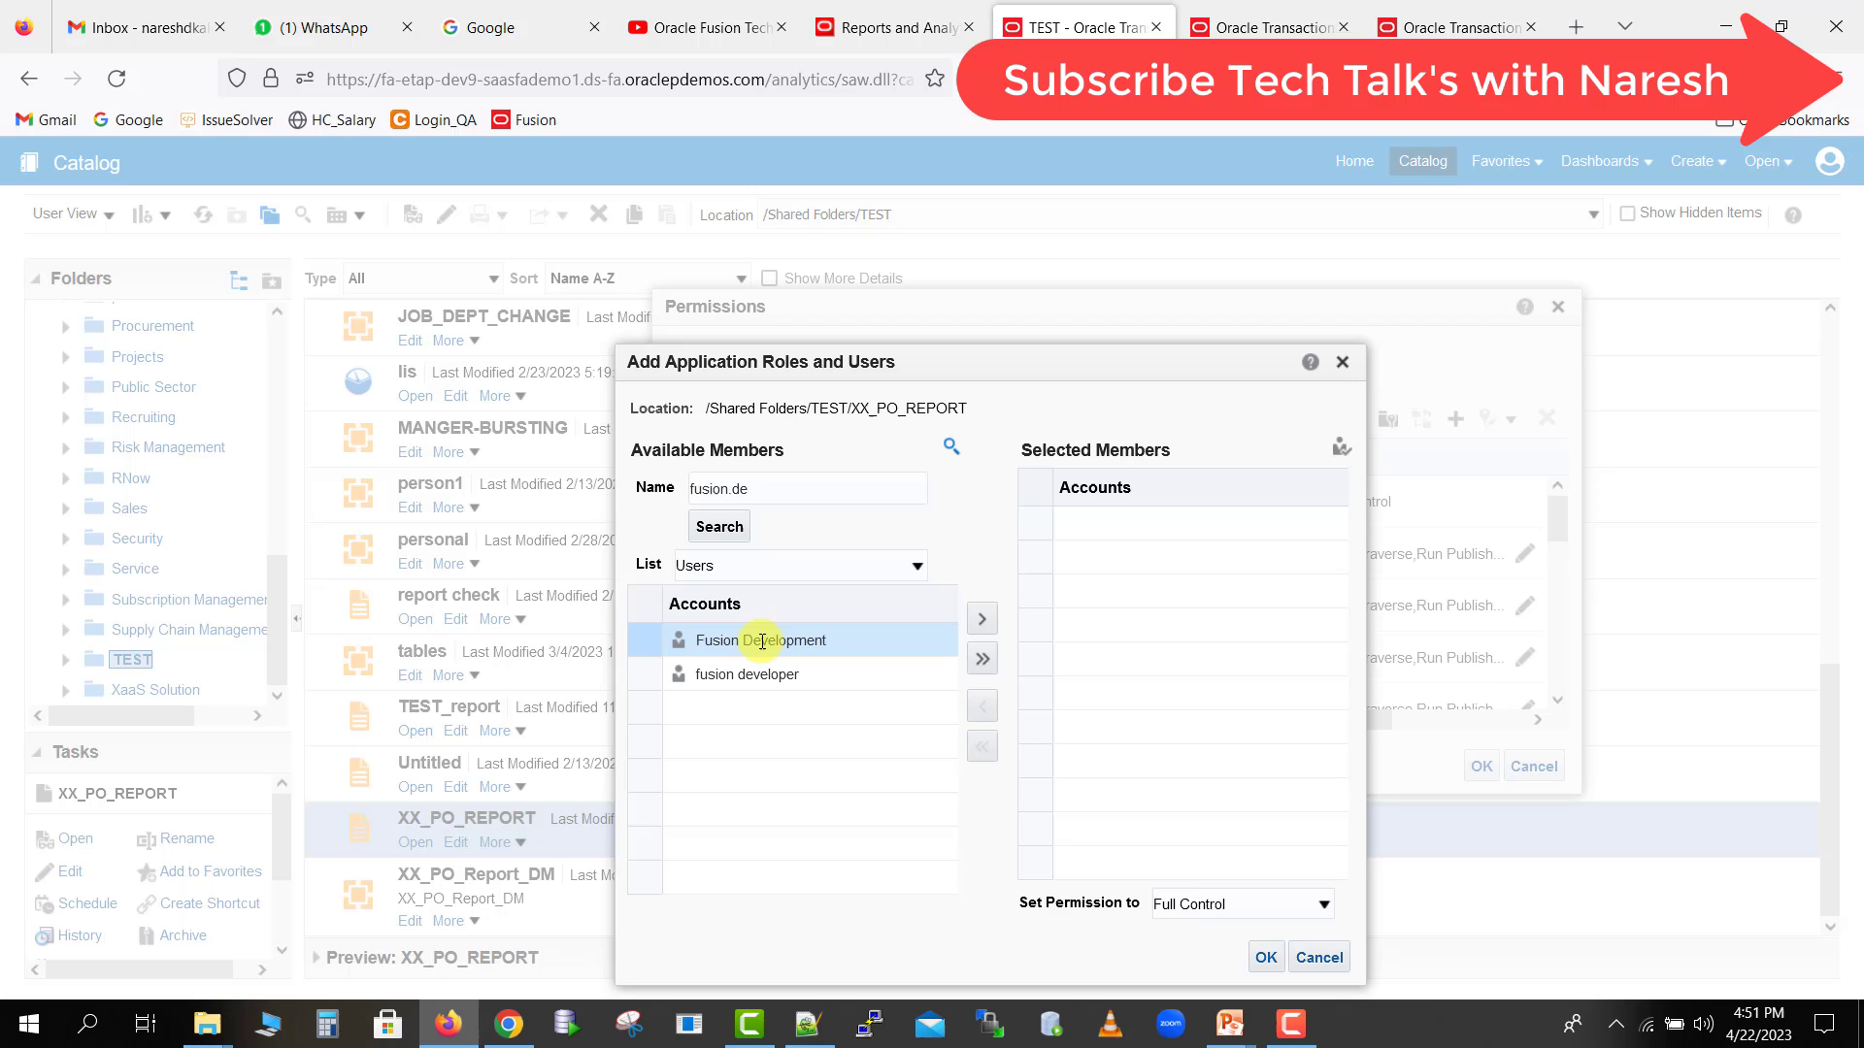
{"action": "left_click", "coordinate": [983, 621]}
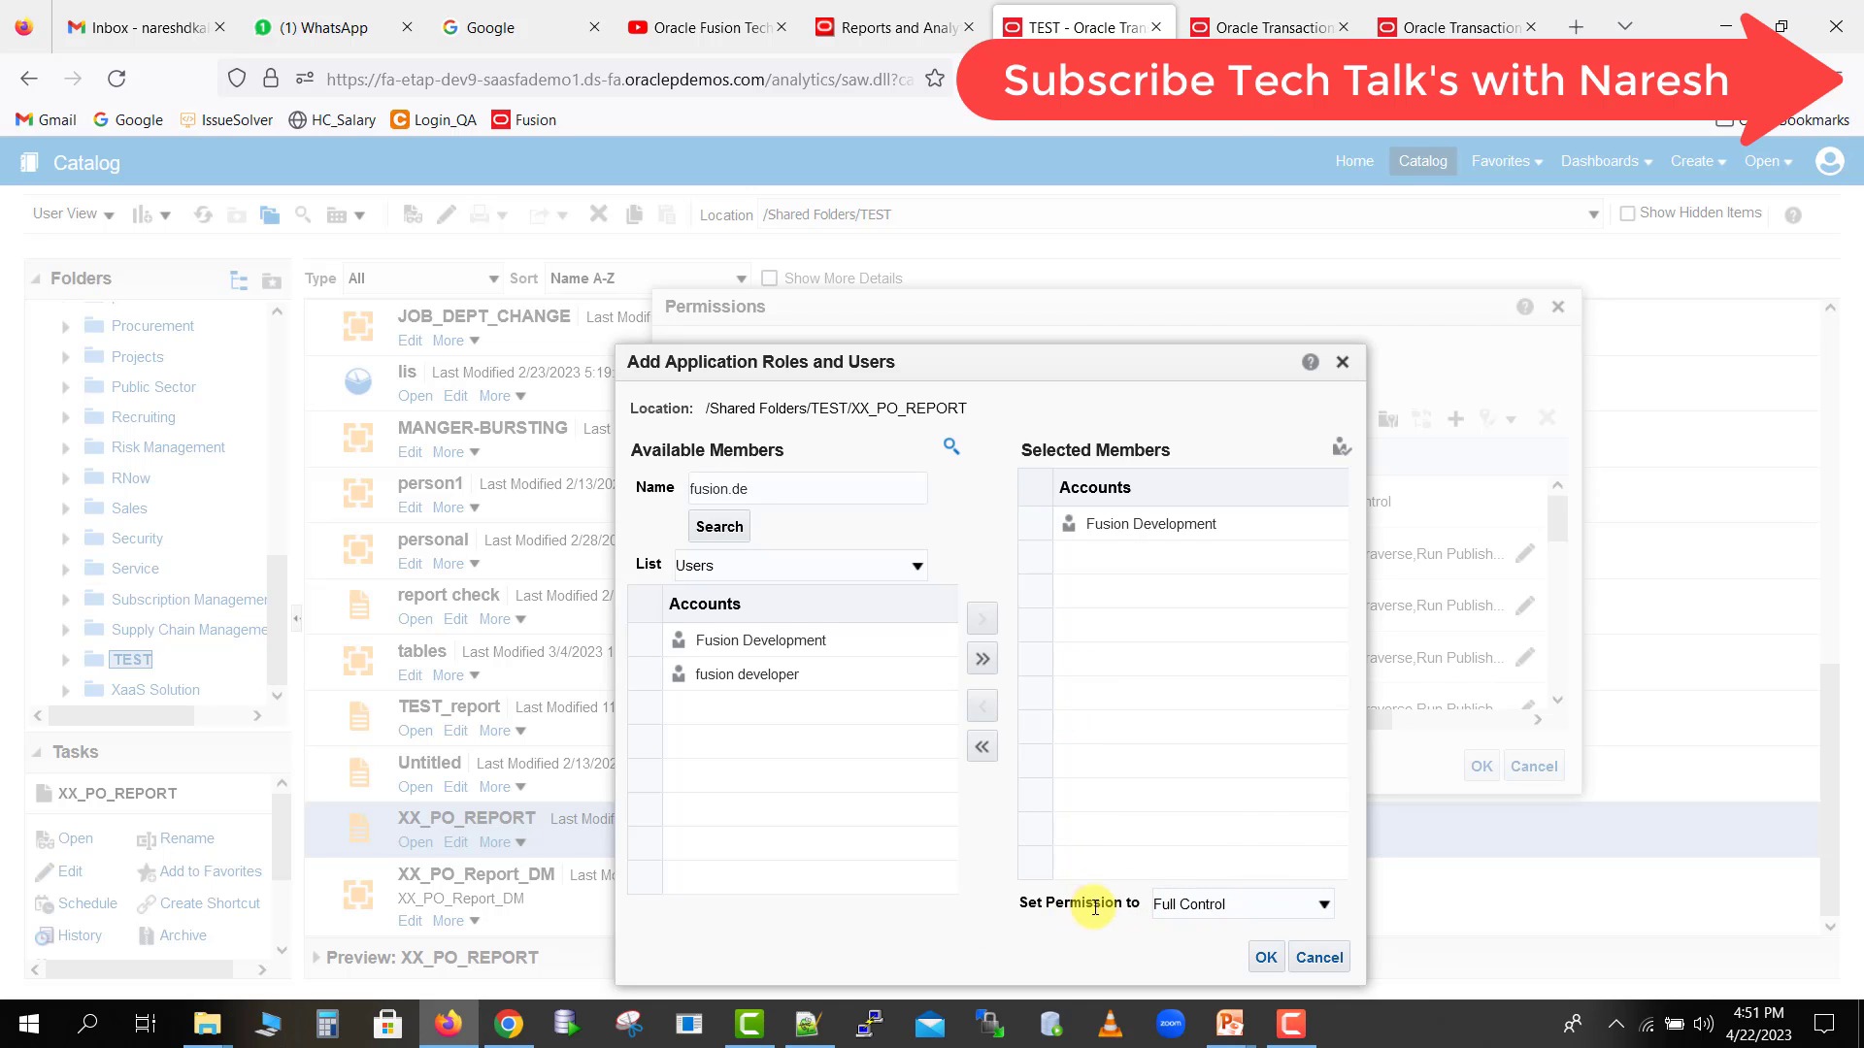
{"action": "left_click", "coordinate": [1330, 903]}
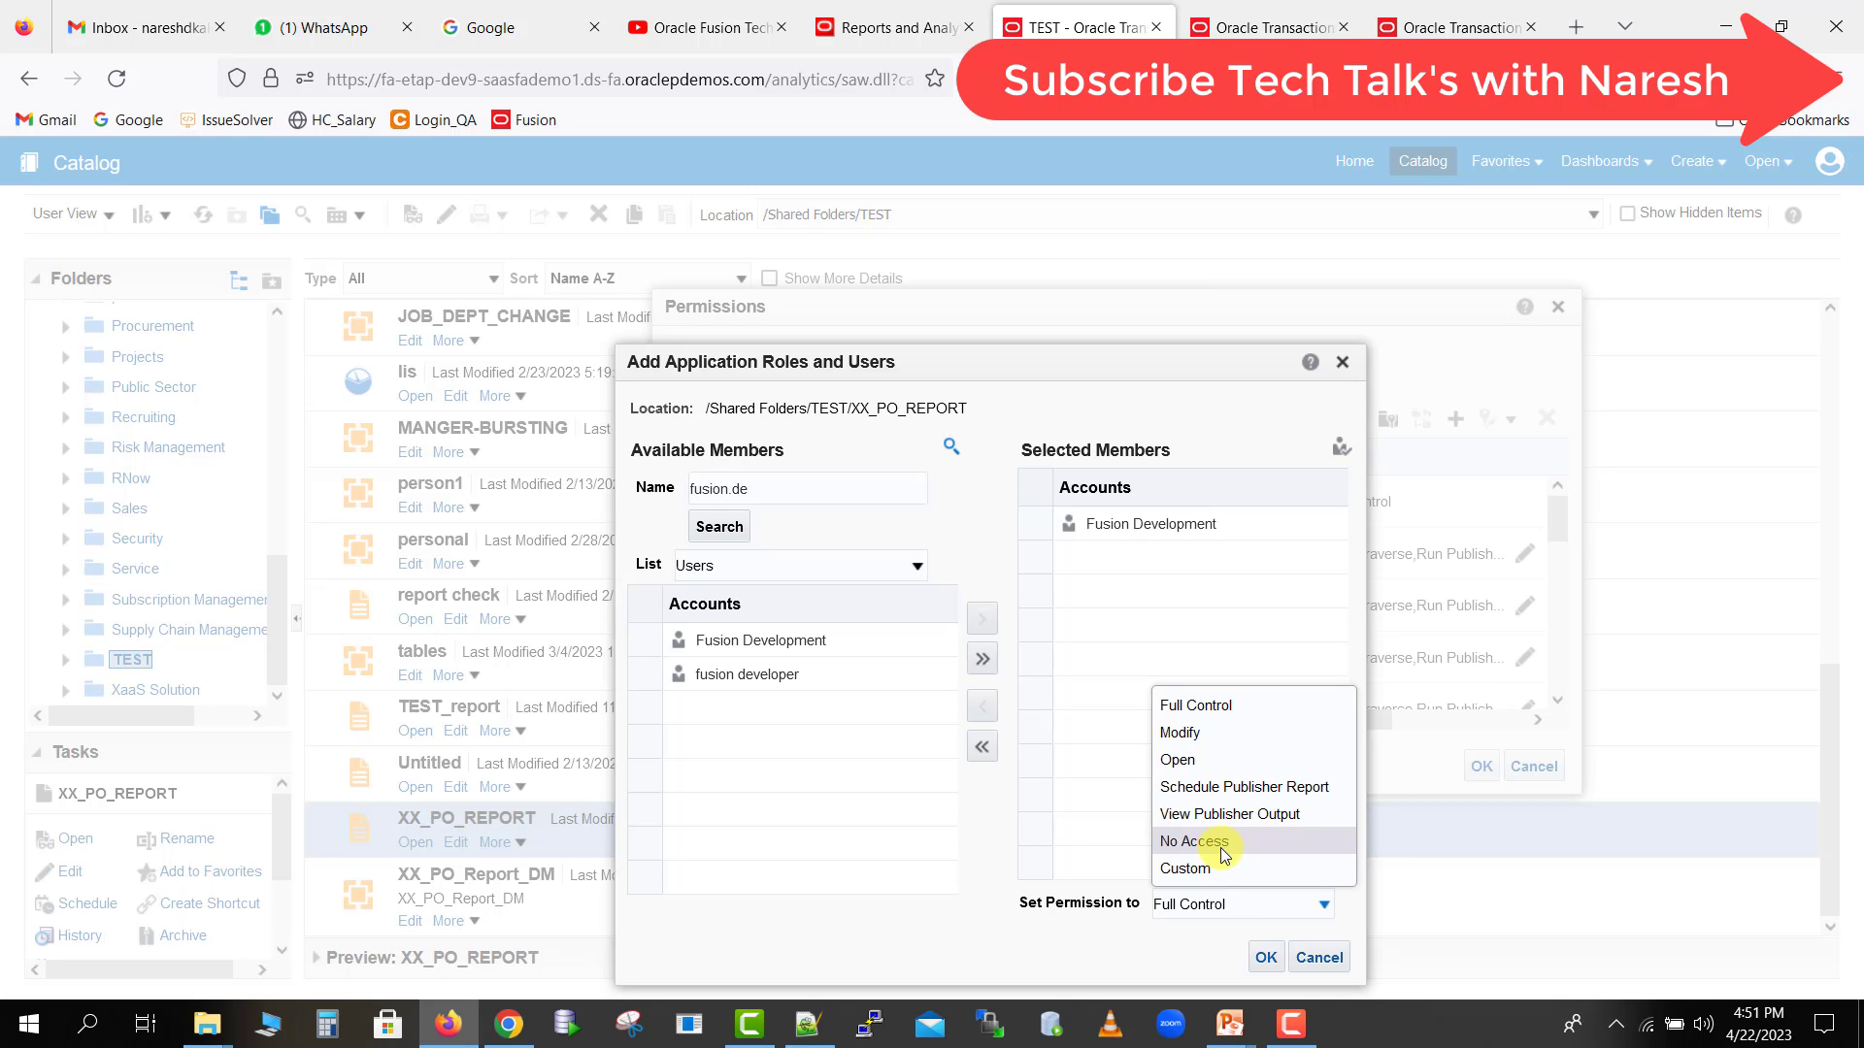
{"action": "left_click", "coordinate": [1209, 699]}
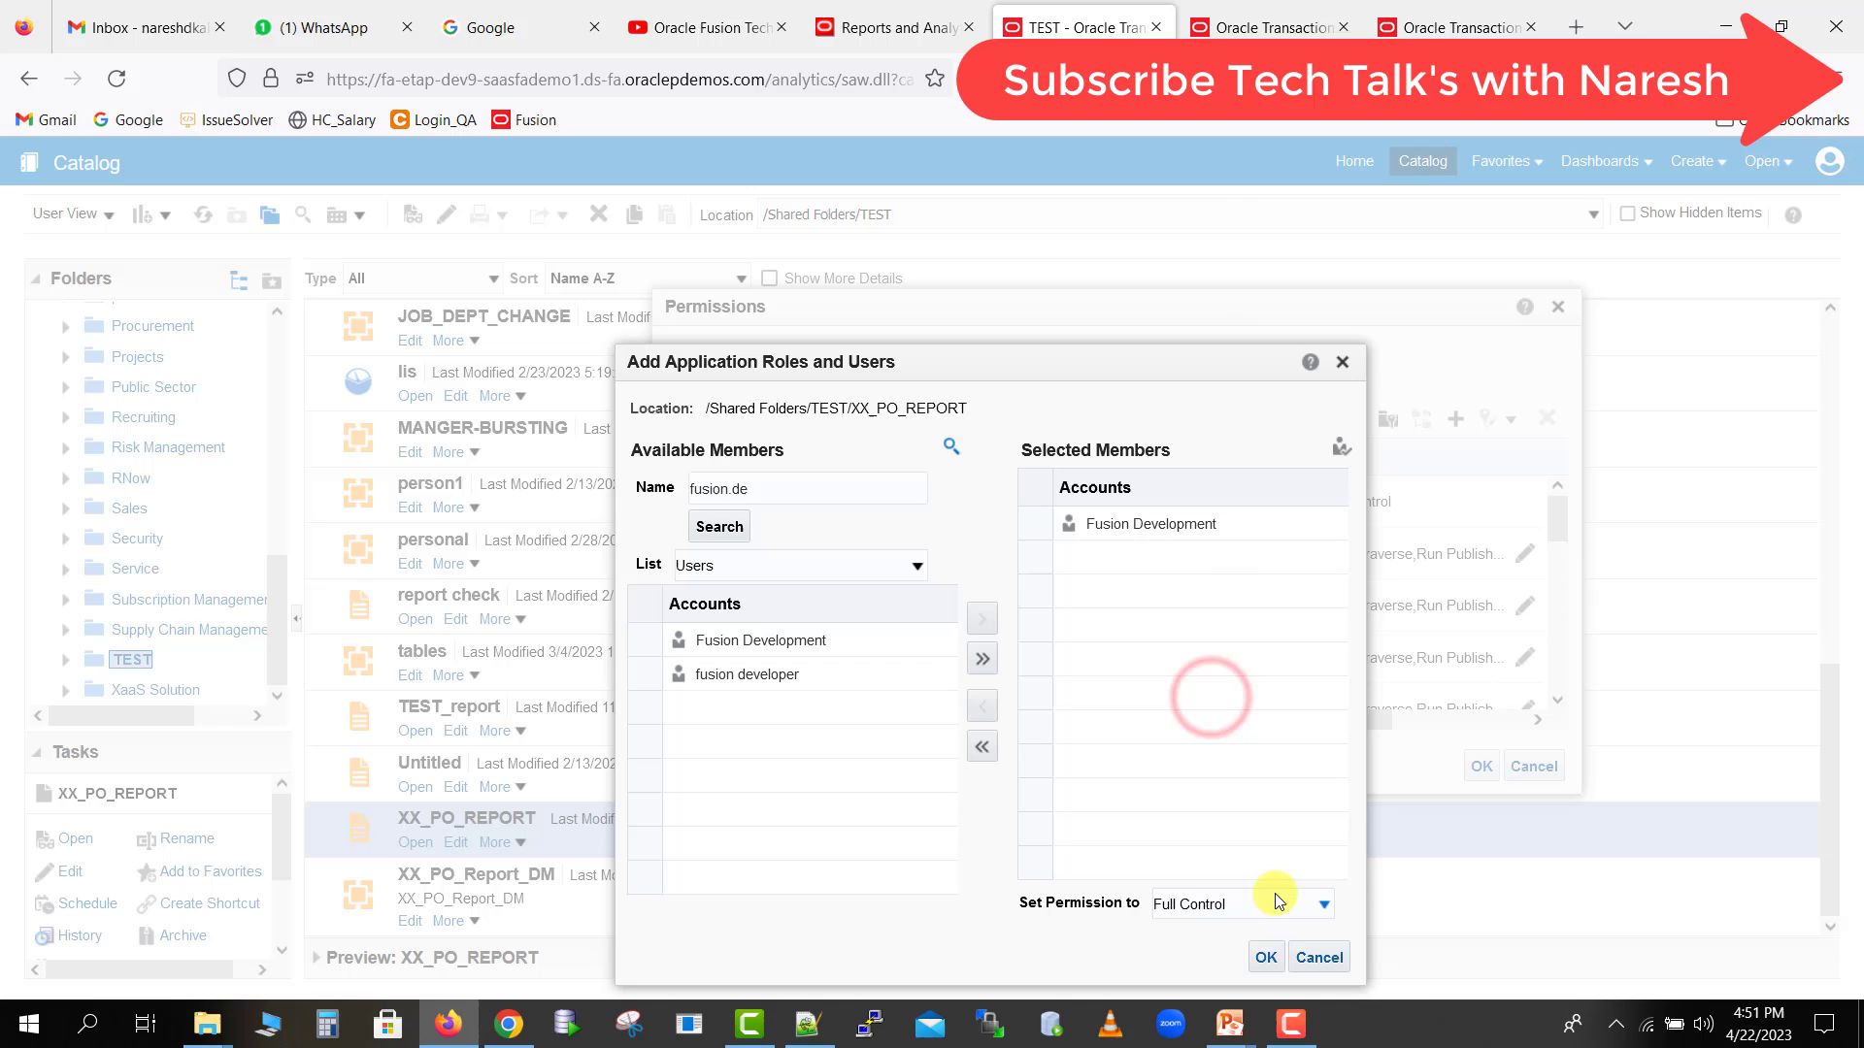
Confirm the new member, check the Fusion Development row, and save the permissions with OK.
{"action": "left_click", "coordinate": [1272, 961]}
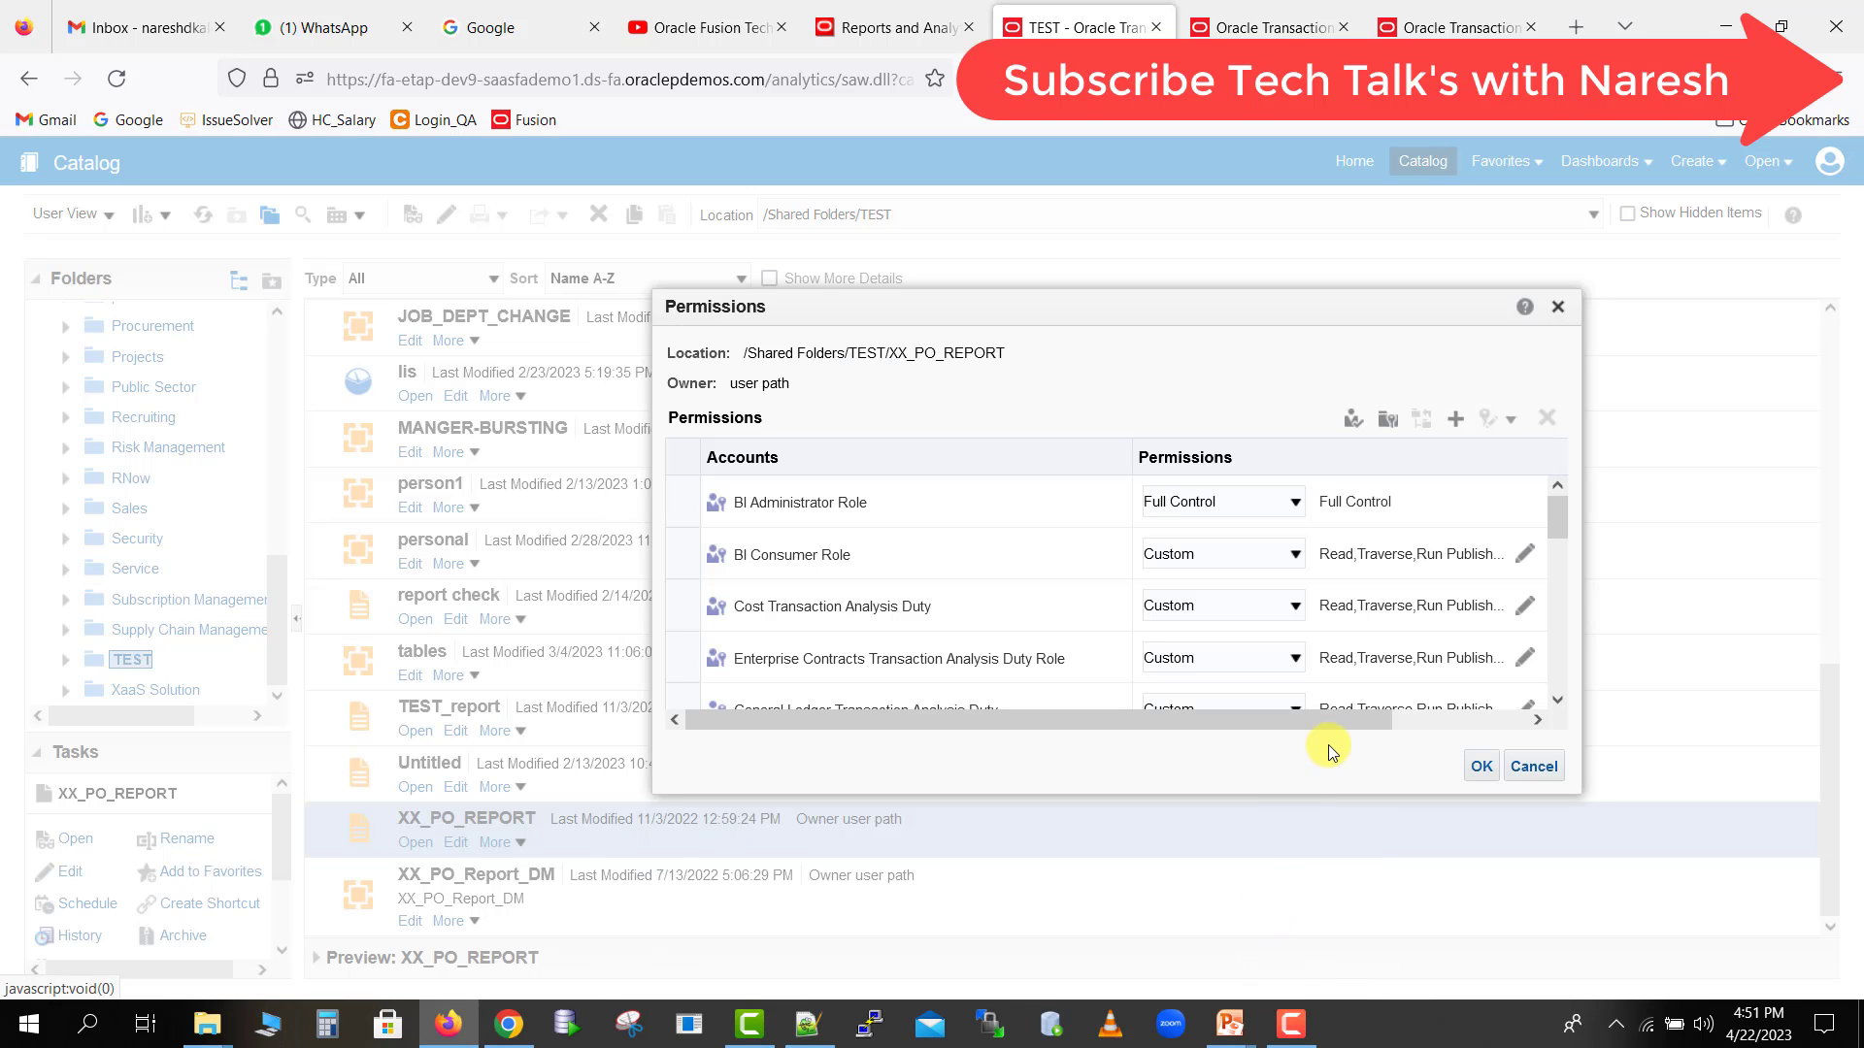
{"action": "left_click_drag", "start_coordinate": [1560, 511], "coordinate": [1558, 674]}
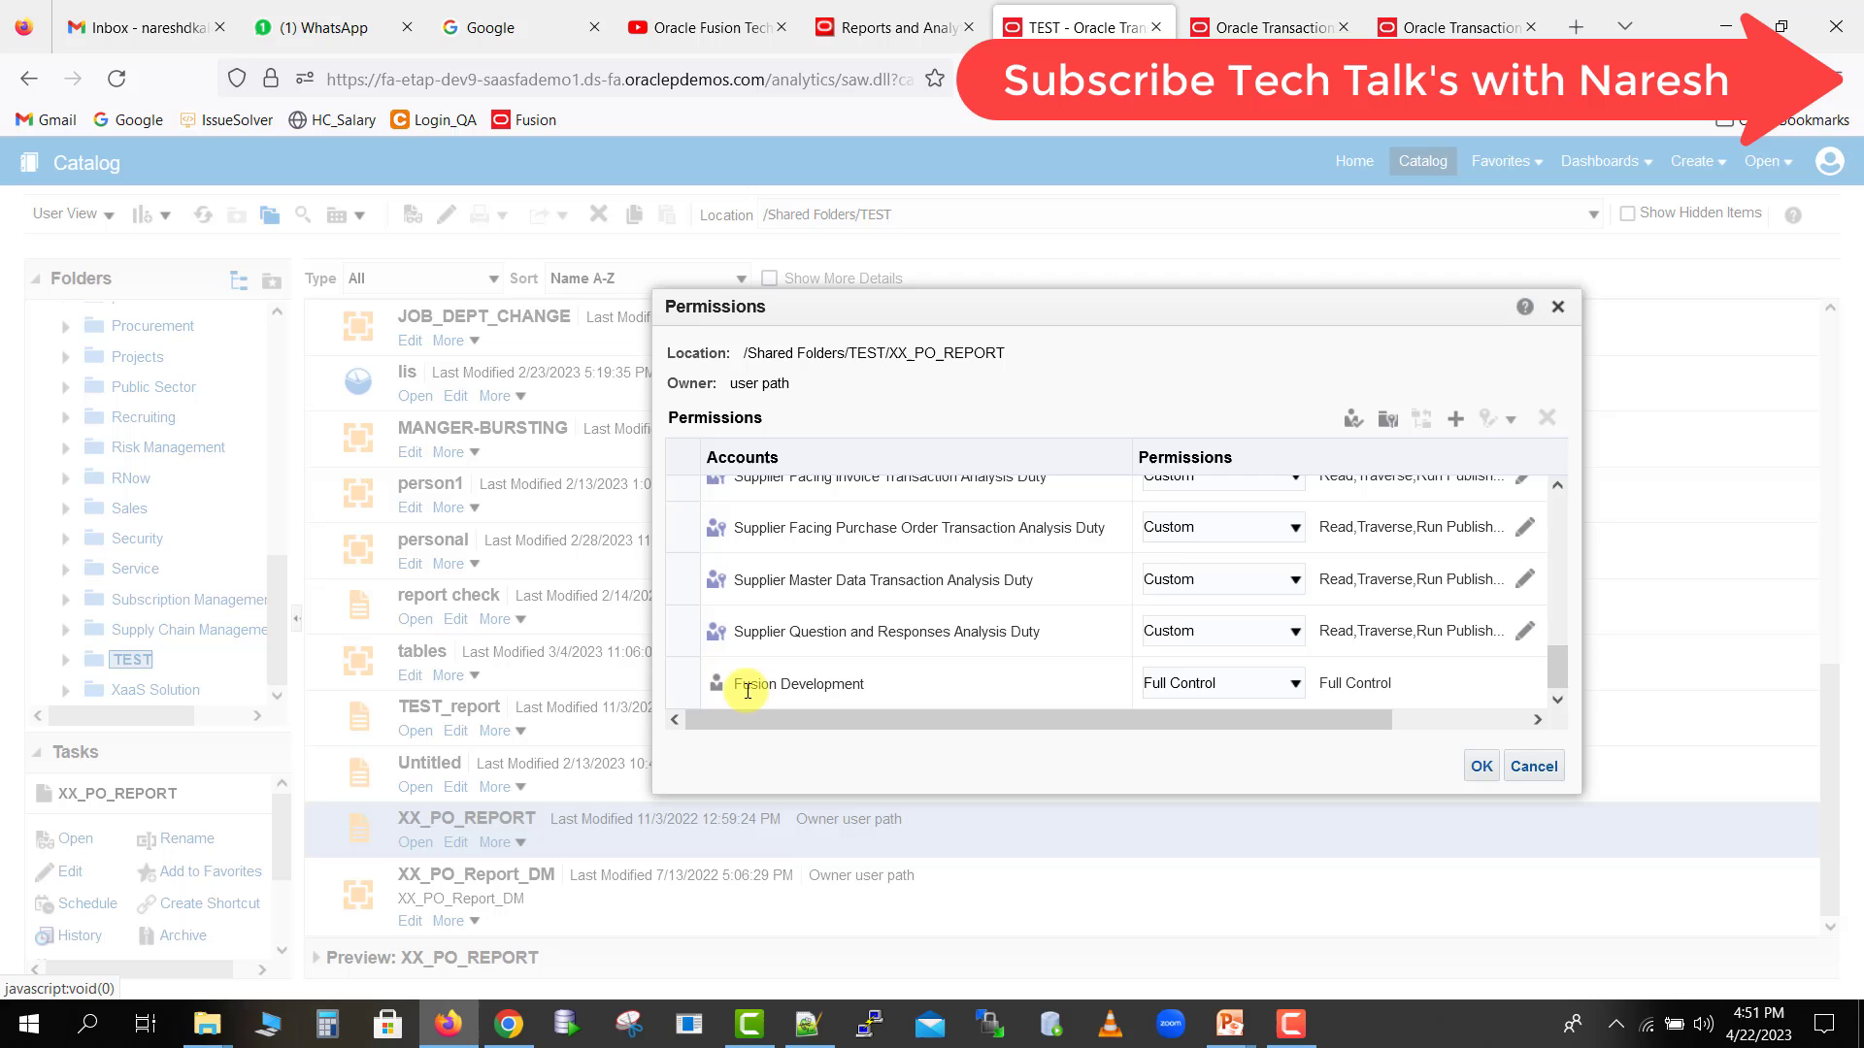
{"action": "left_click_drag", "start_coordinate": [738, 686], "coordinate": [864, 693]}
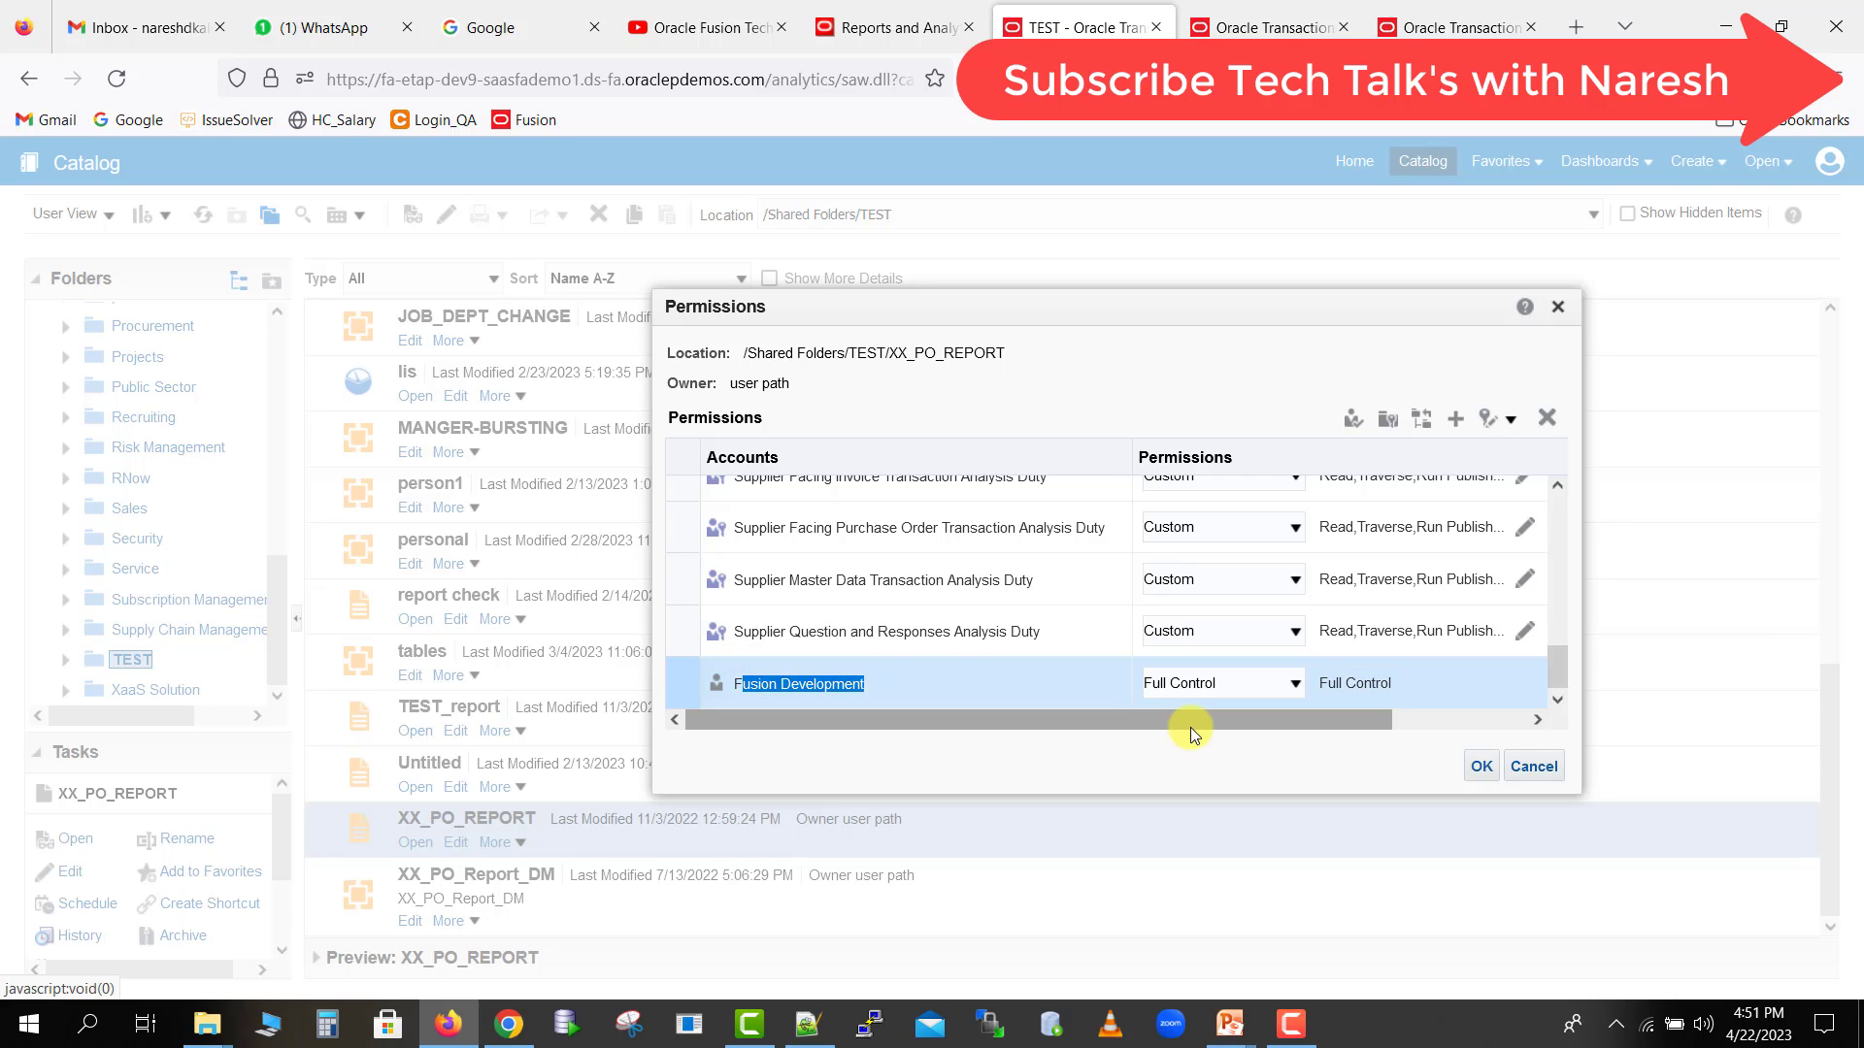
{"action": "left_click", "coordinate": [1477, 767]}
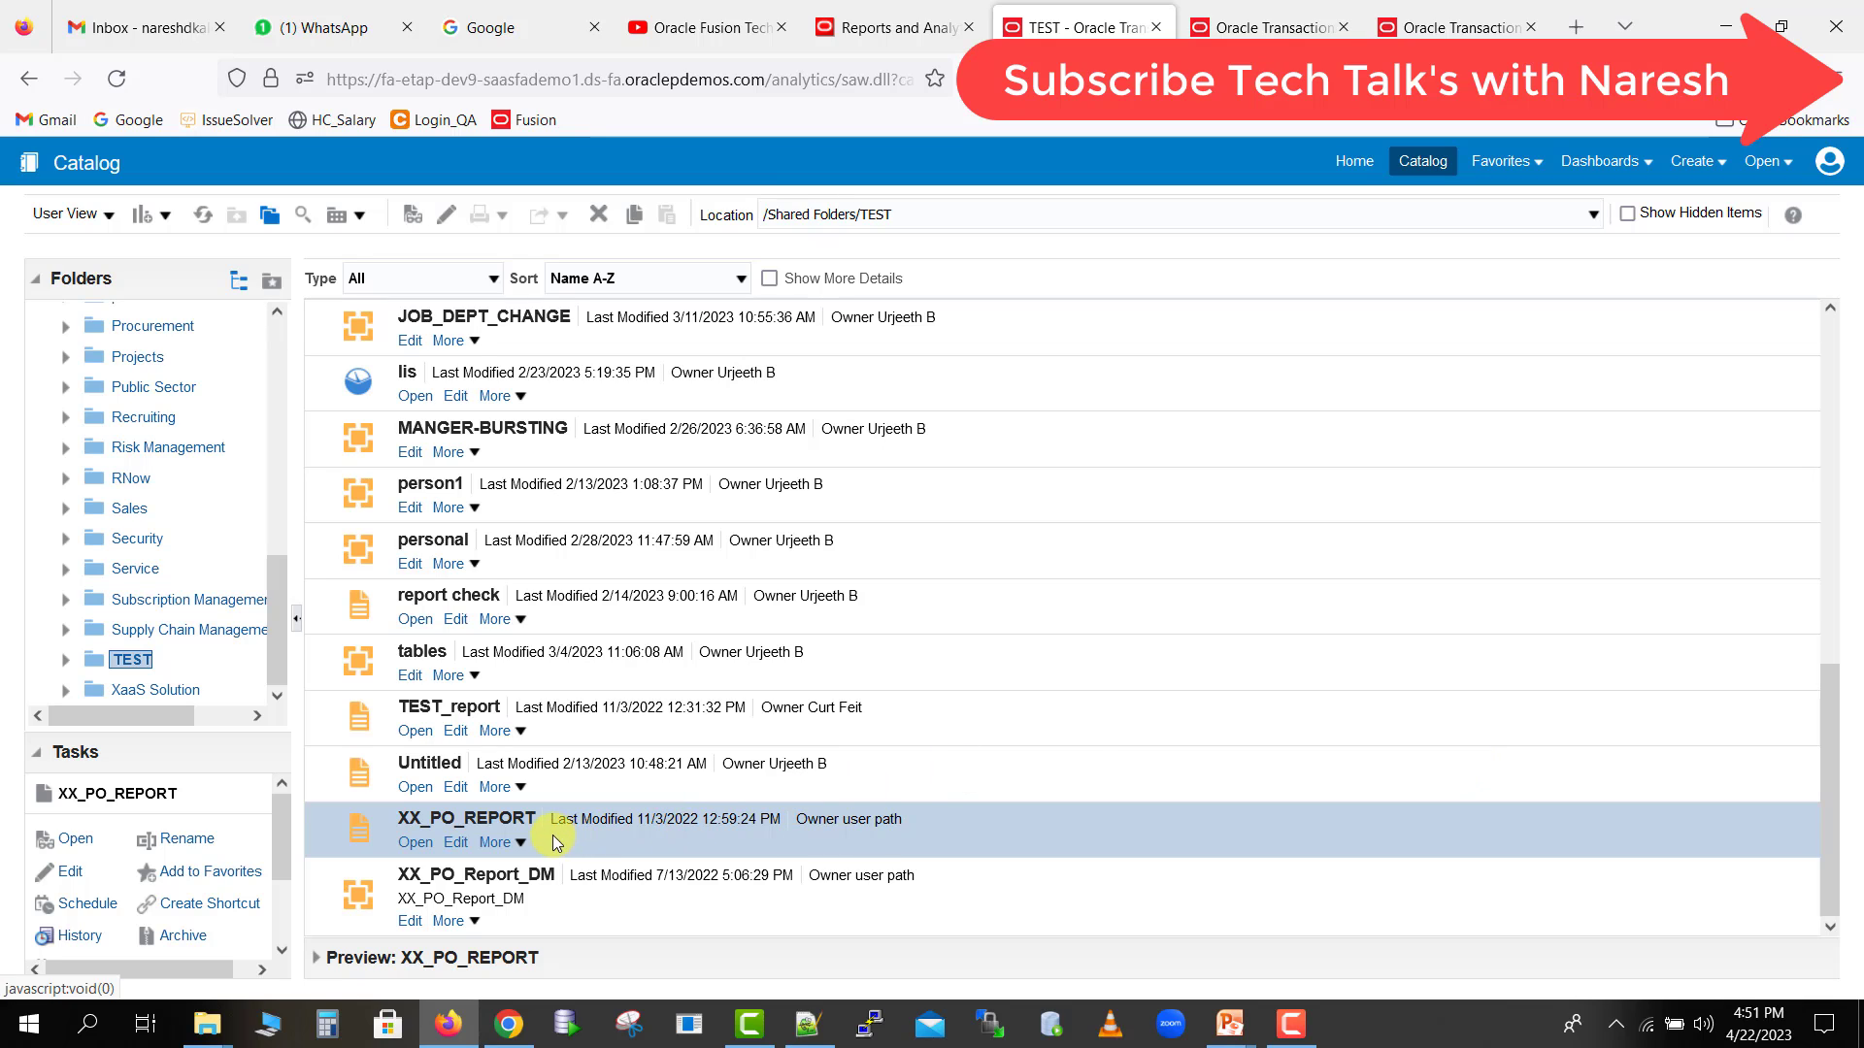
Reopen XX_PO_REPORT's Permissions via More and start adding another role or user.
{"action": "left_click", "coordinate": [517, 843]}
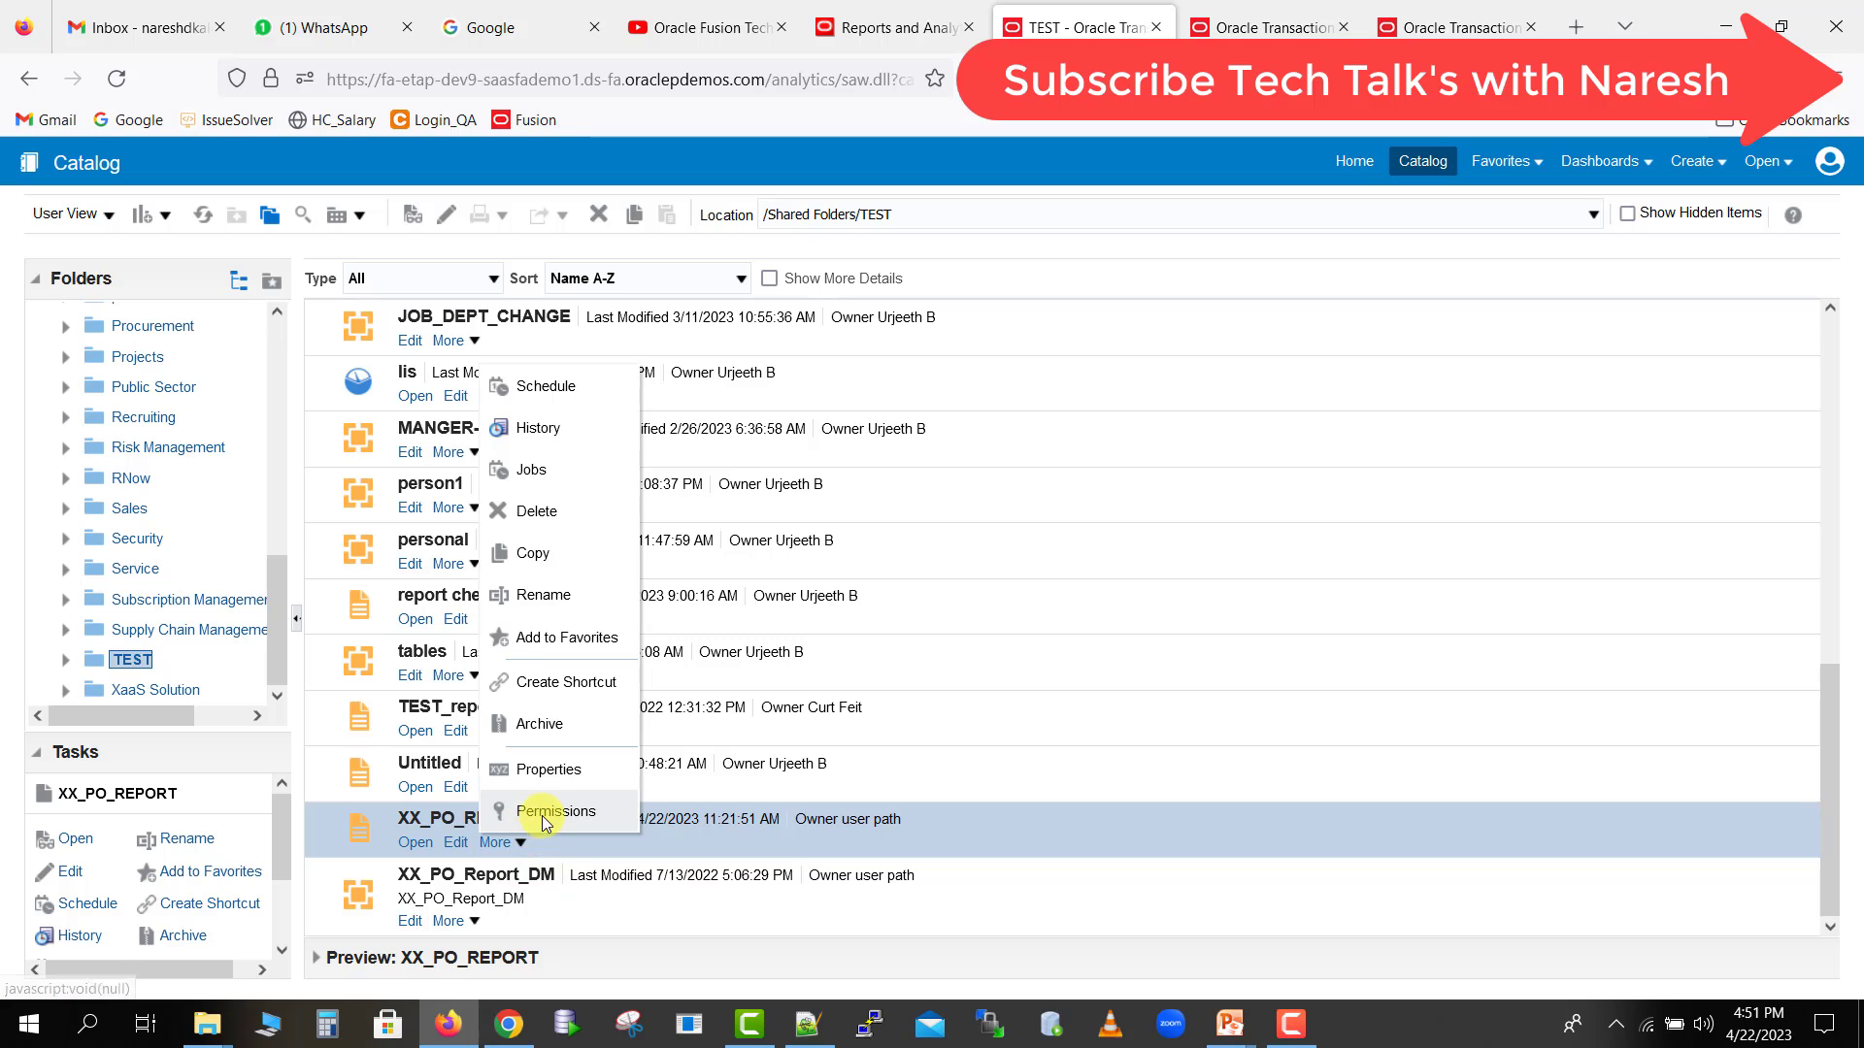
{"action": "left_click", "coordinate": [544, 816]}
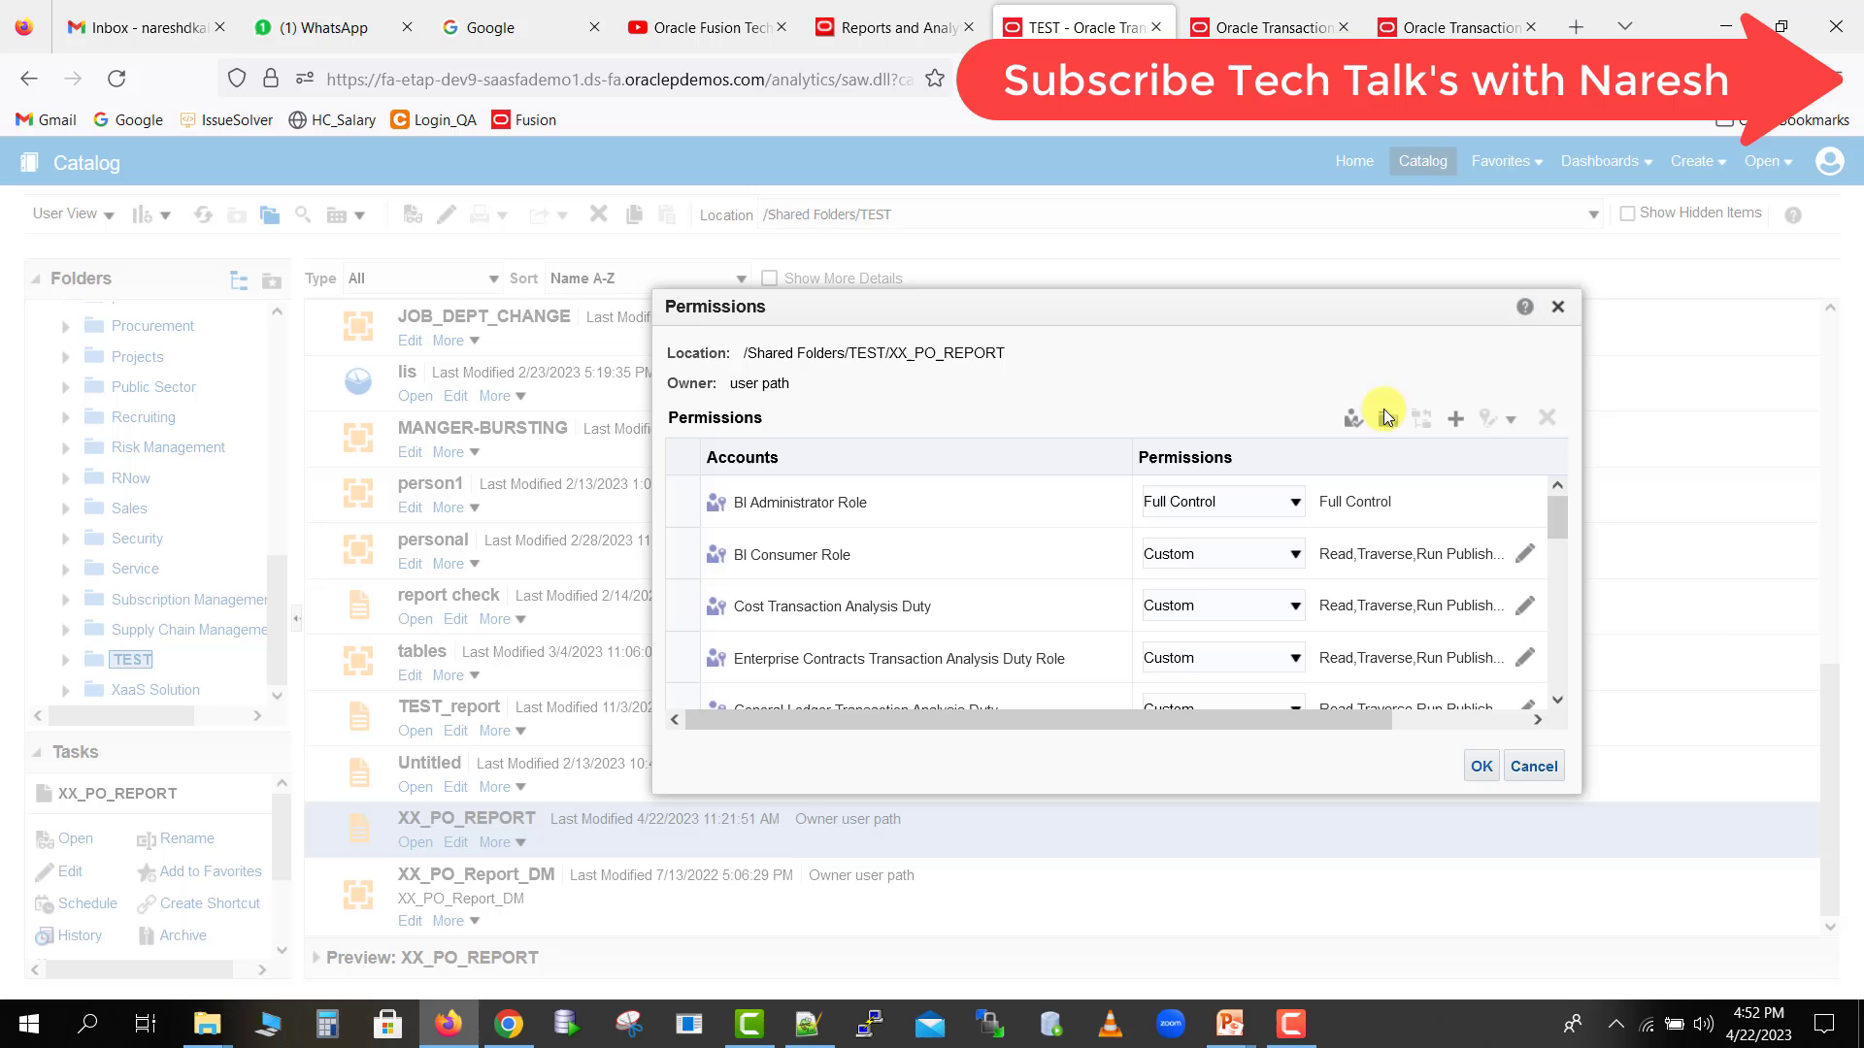
{"action": "left_click", "coordinate": [1456, 422]}
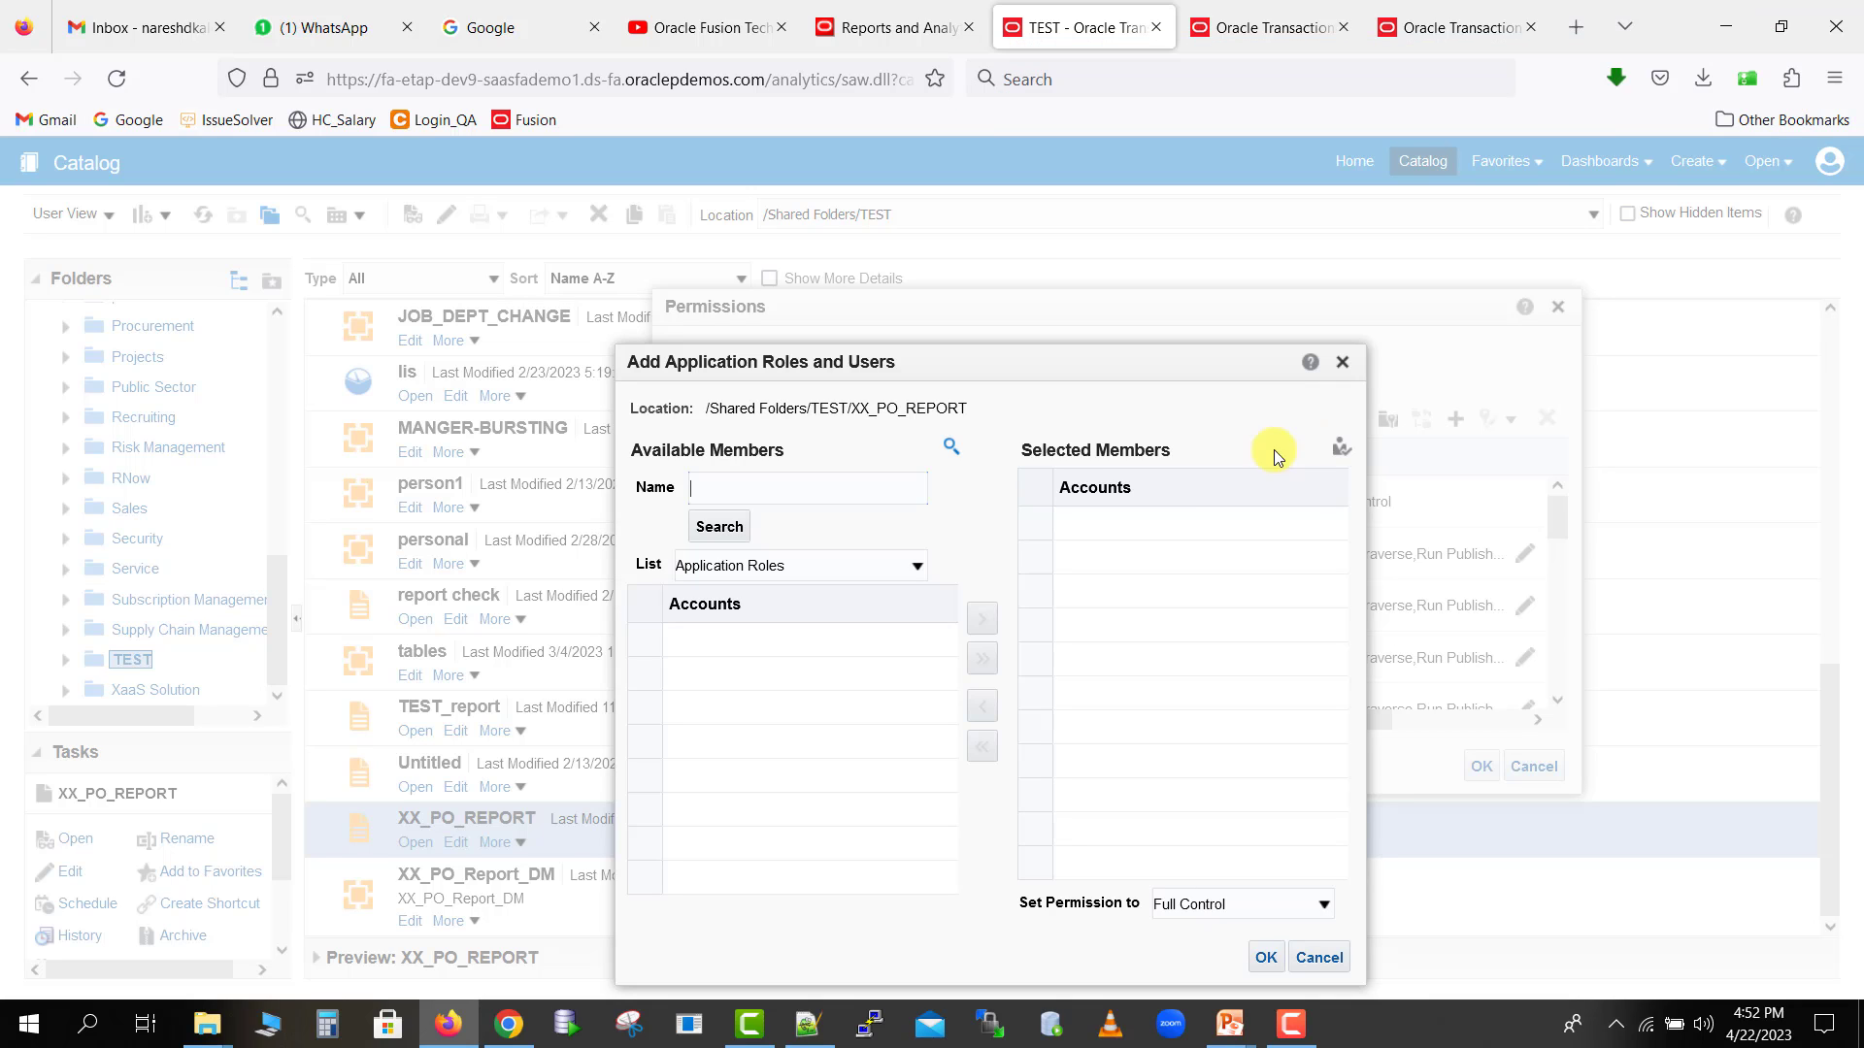
Search application roles for 'fin', dismiss the no-results message, and close the Add dialog.
{"action": "left_click", "coordinate": [917, 573]}
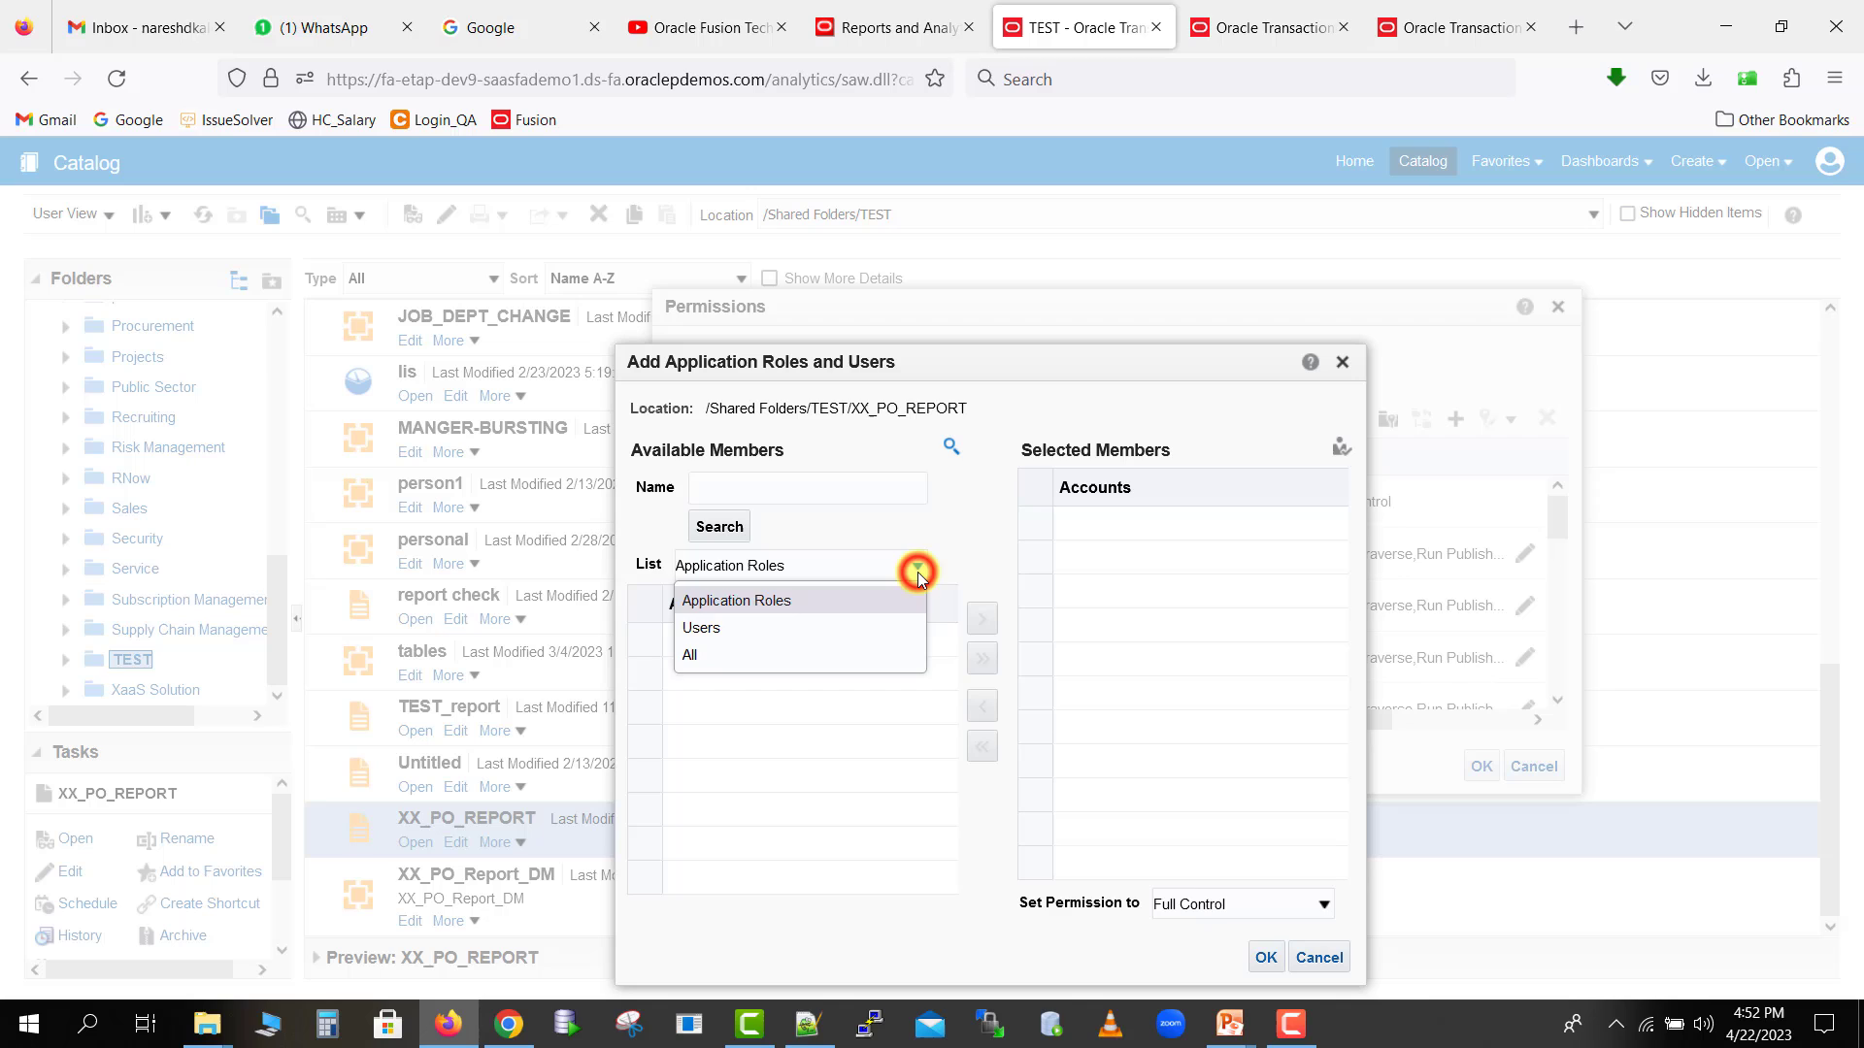
{"action": "left_click", "coordinate": [916, 568]}
{"action": "left_click", "coordinate": [783, 488]}
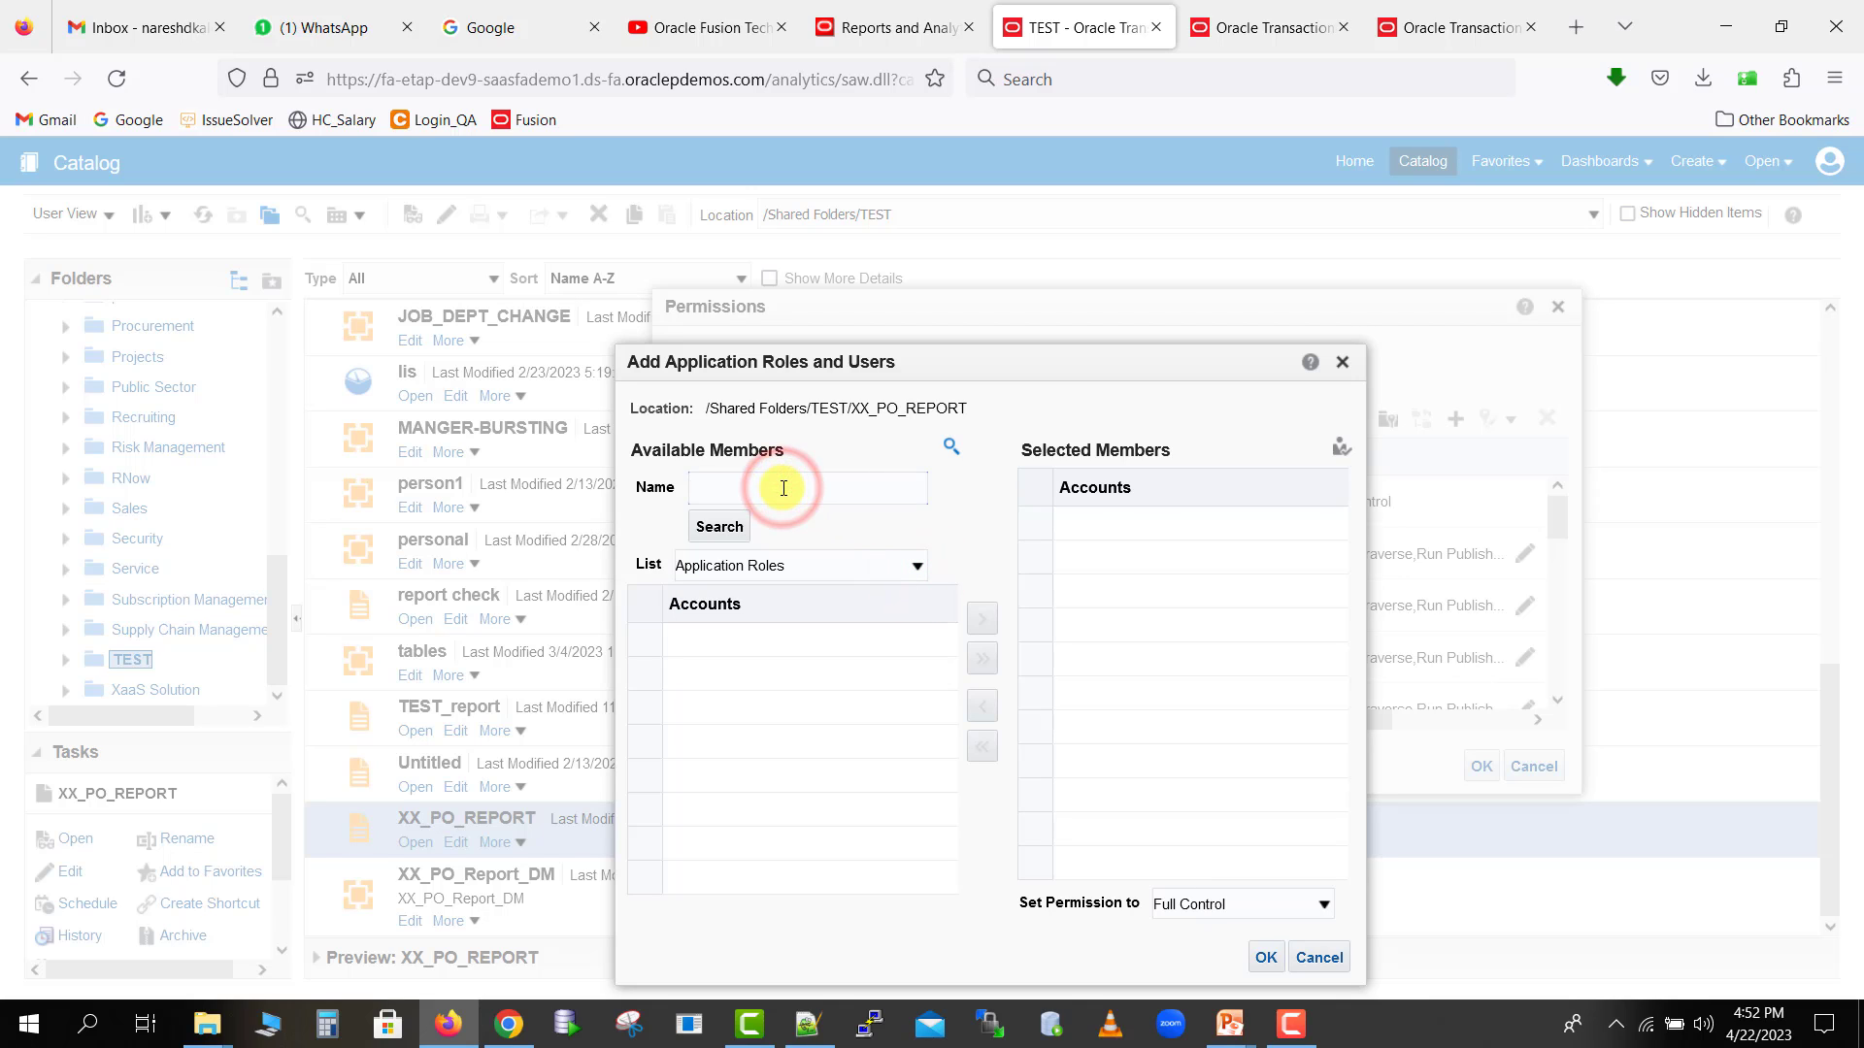
{"action": "type", "text": "fin"}
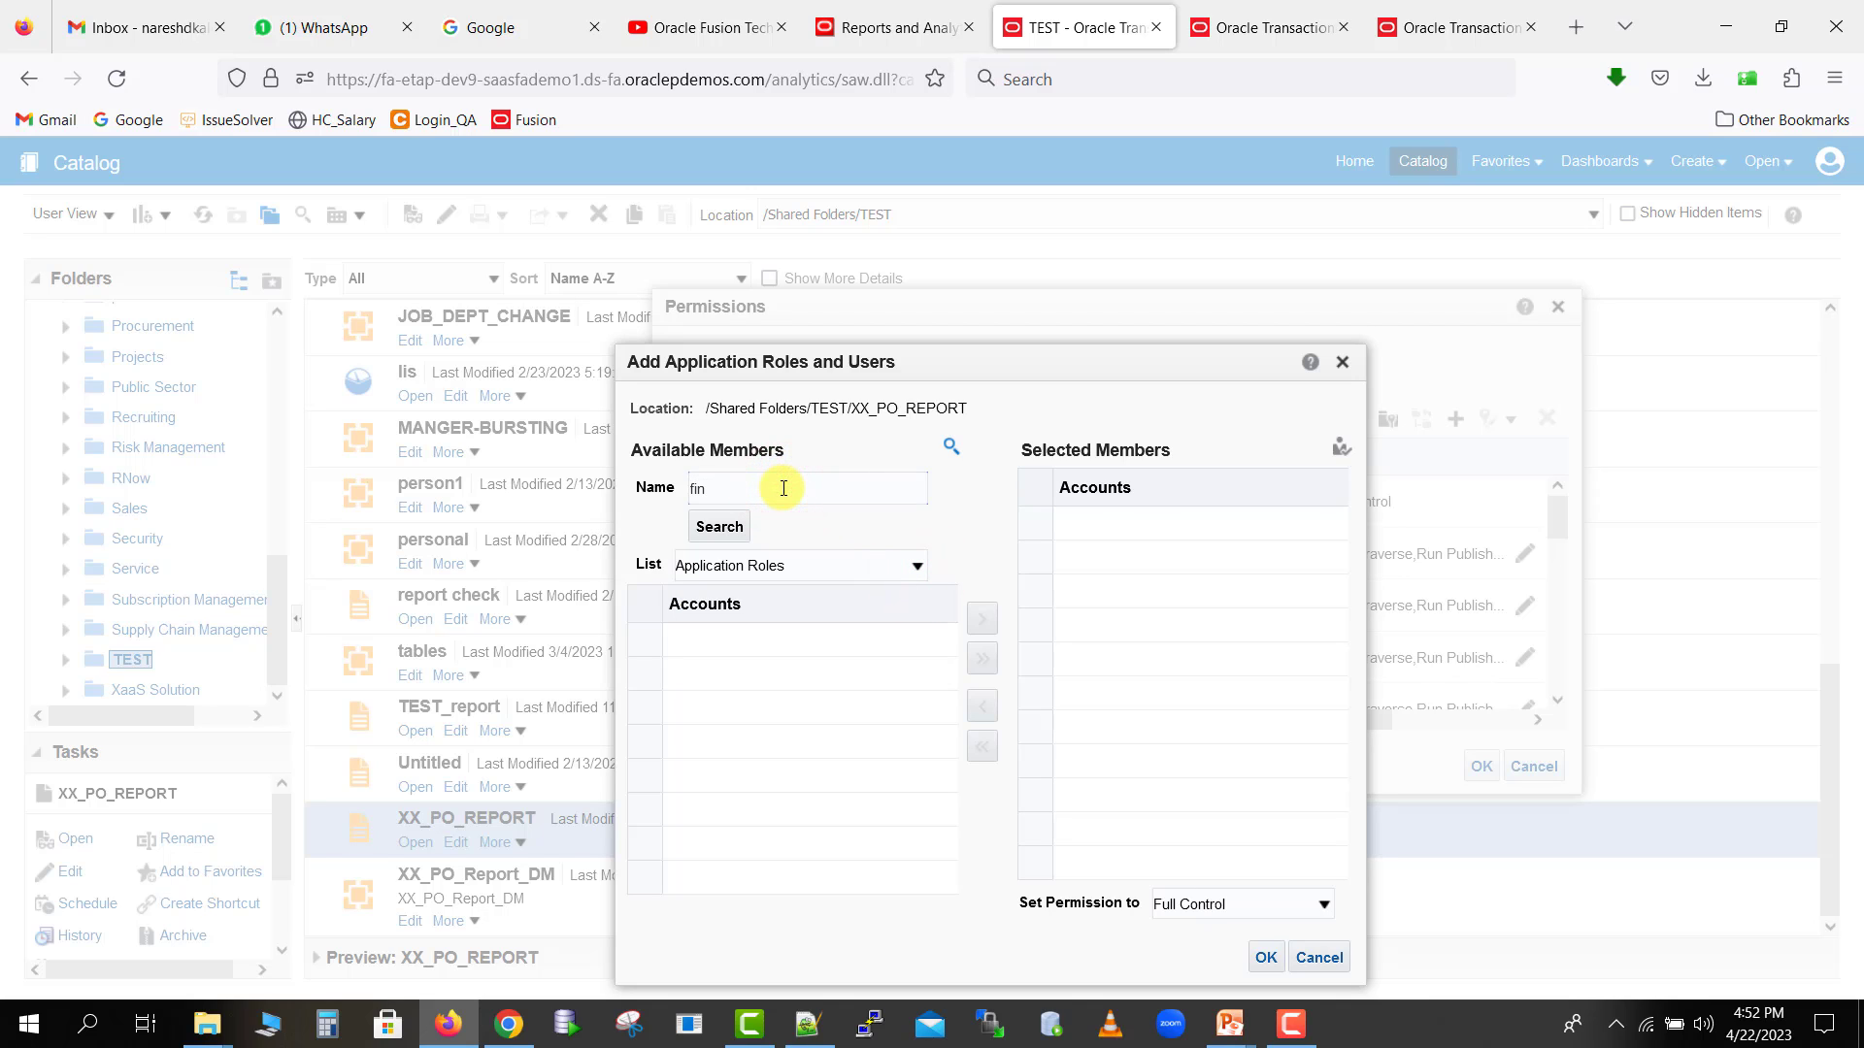
{"action": "left_click", "coordinate": [723, 527]}
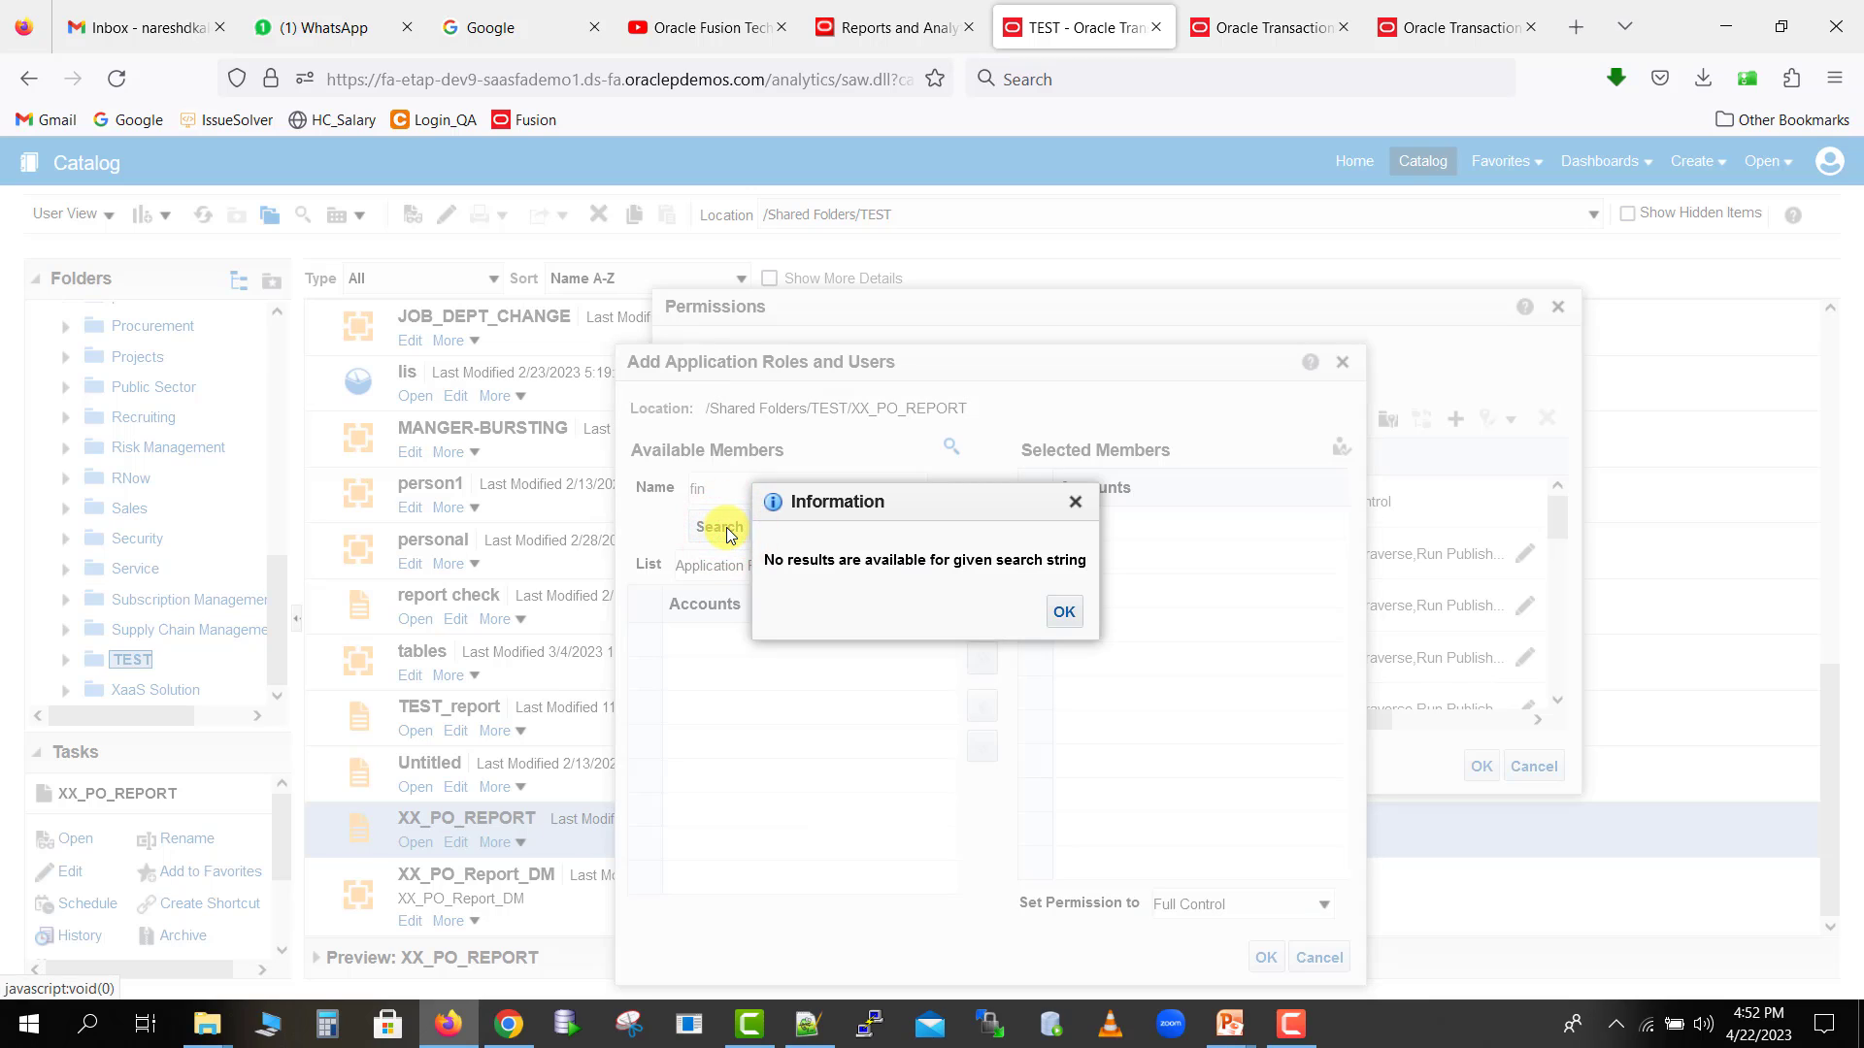
{"action": "left_click", "coordinate": [1075, 502]}
{"action": "left_click", "coordinate": [1342, 363]}
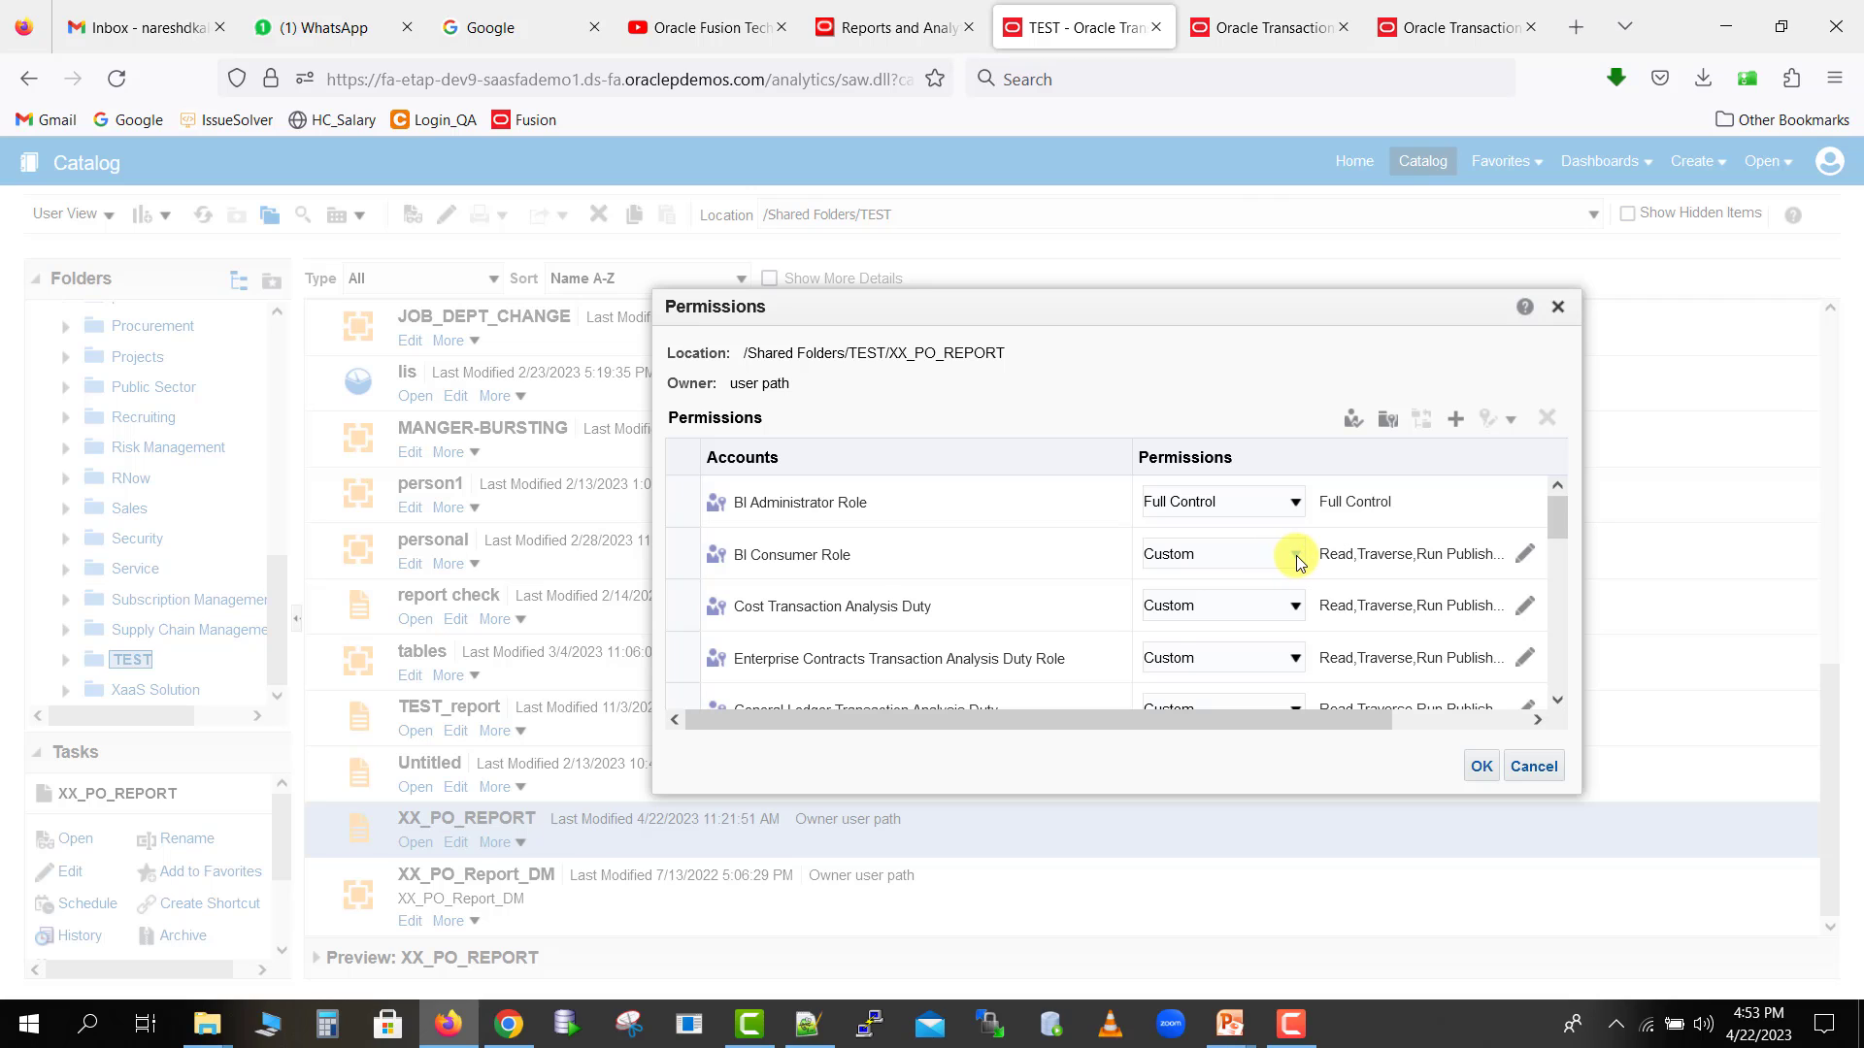
Review BI Consumer Role's custom permission details, then change its permission to Full Control.
{"action": "left_click", "coordinate": [1523, 560]}
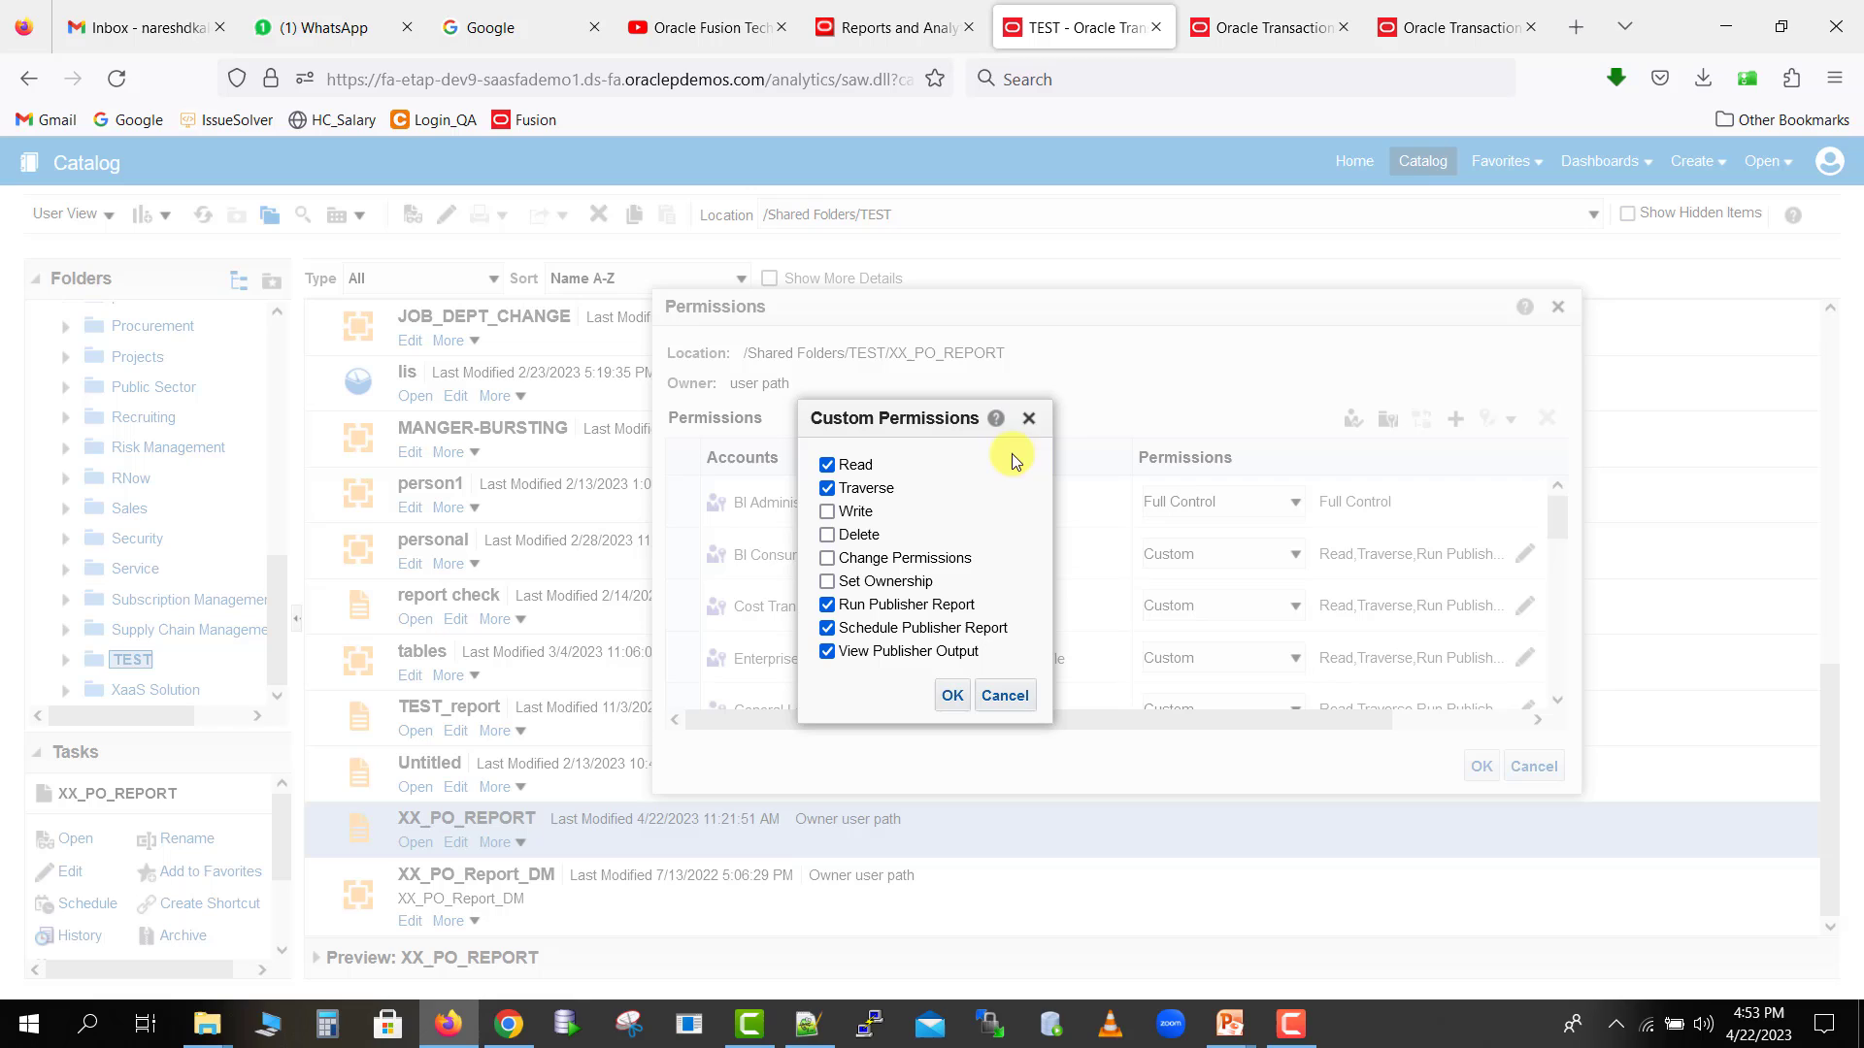
{"action": "left_click", "coordinate": [1028, 419]}
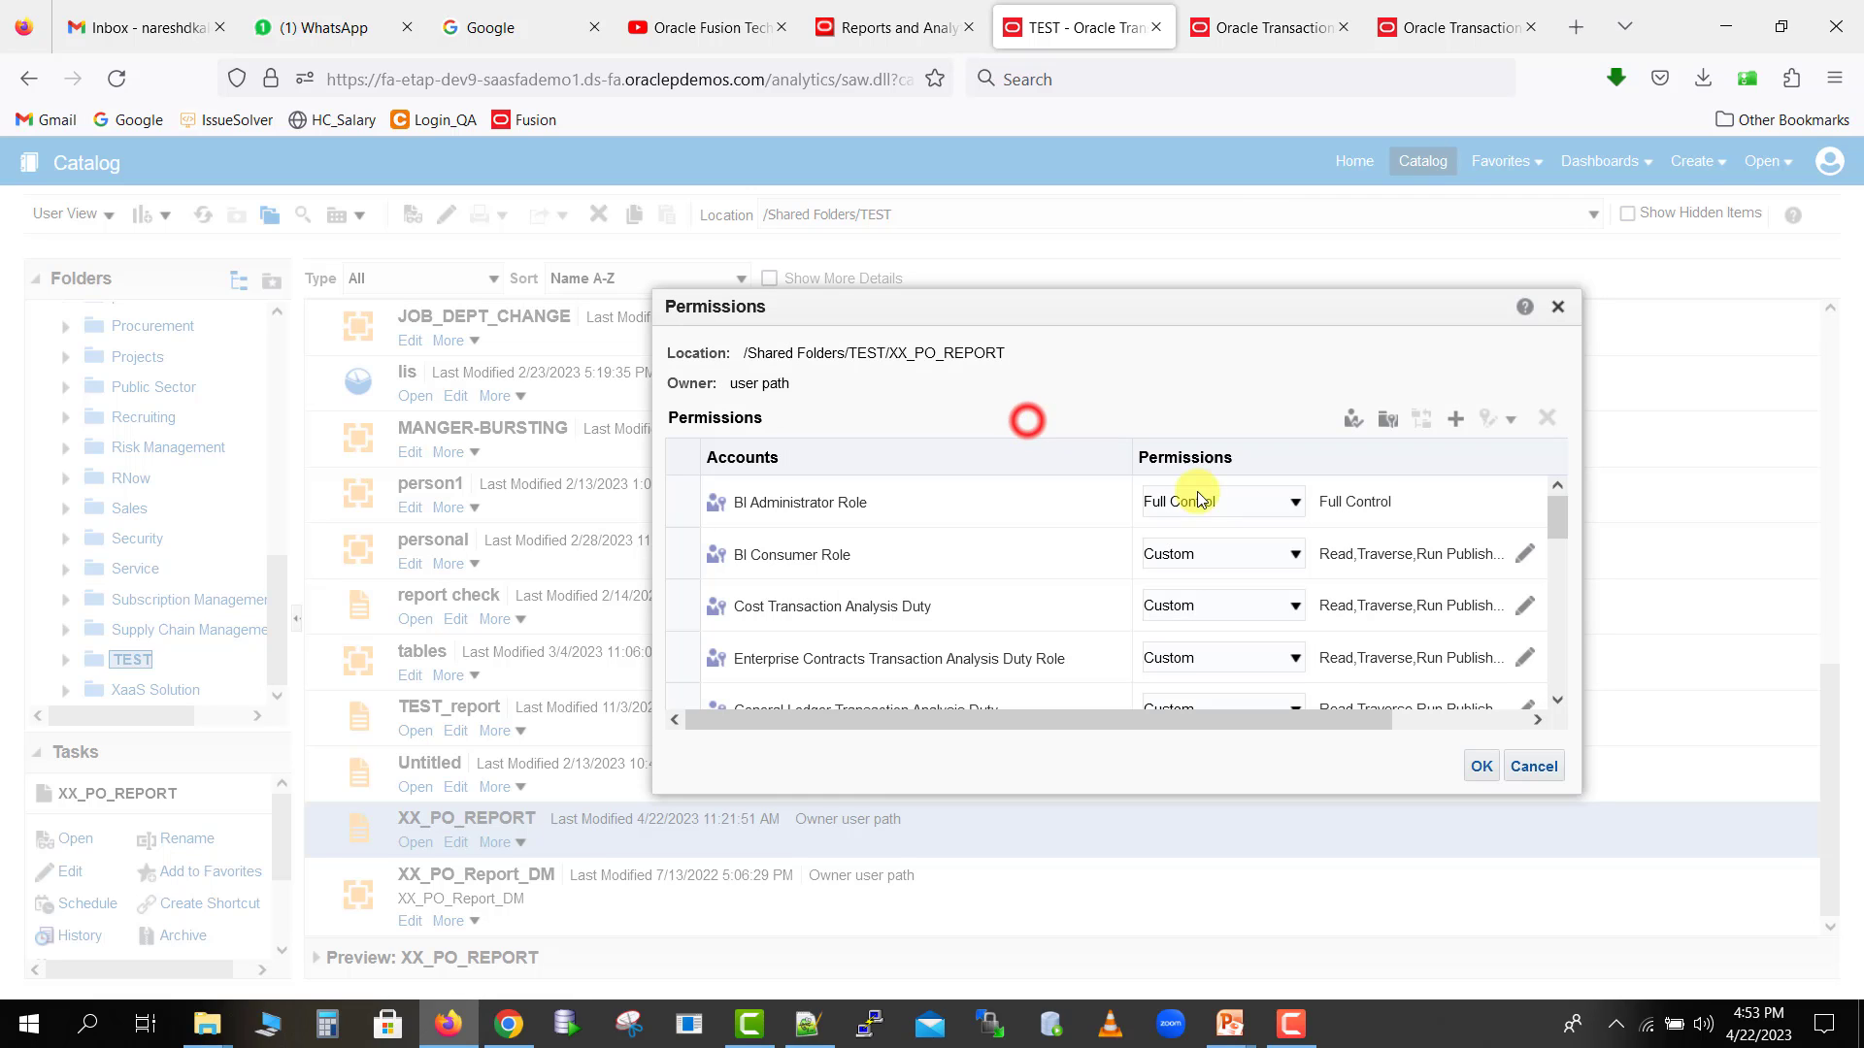
{"action": "left_click", "coordinate": [1298, 555]}
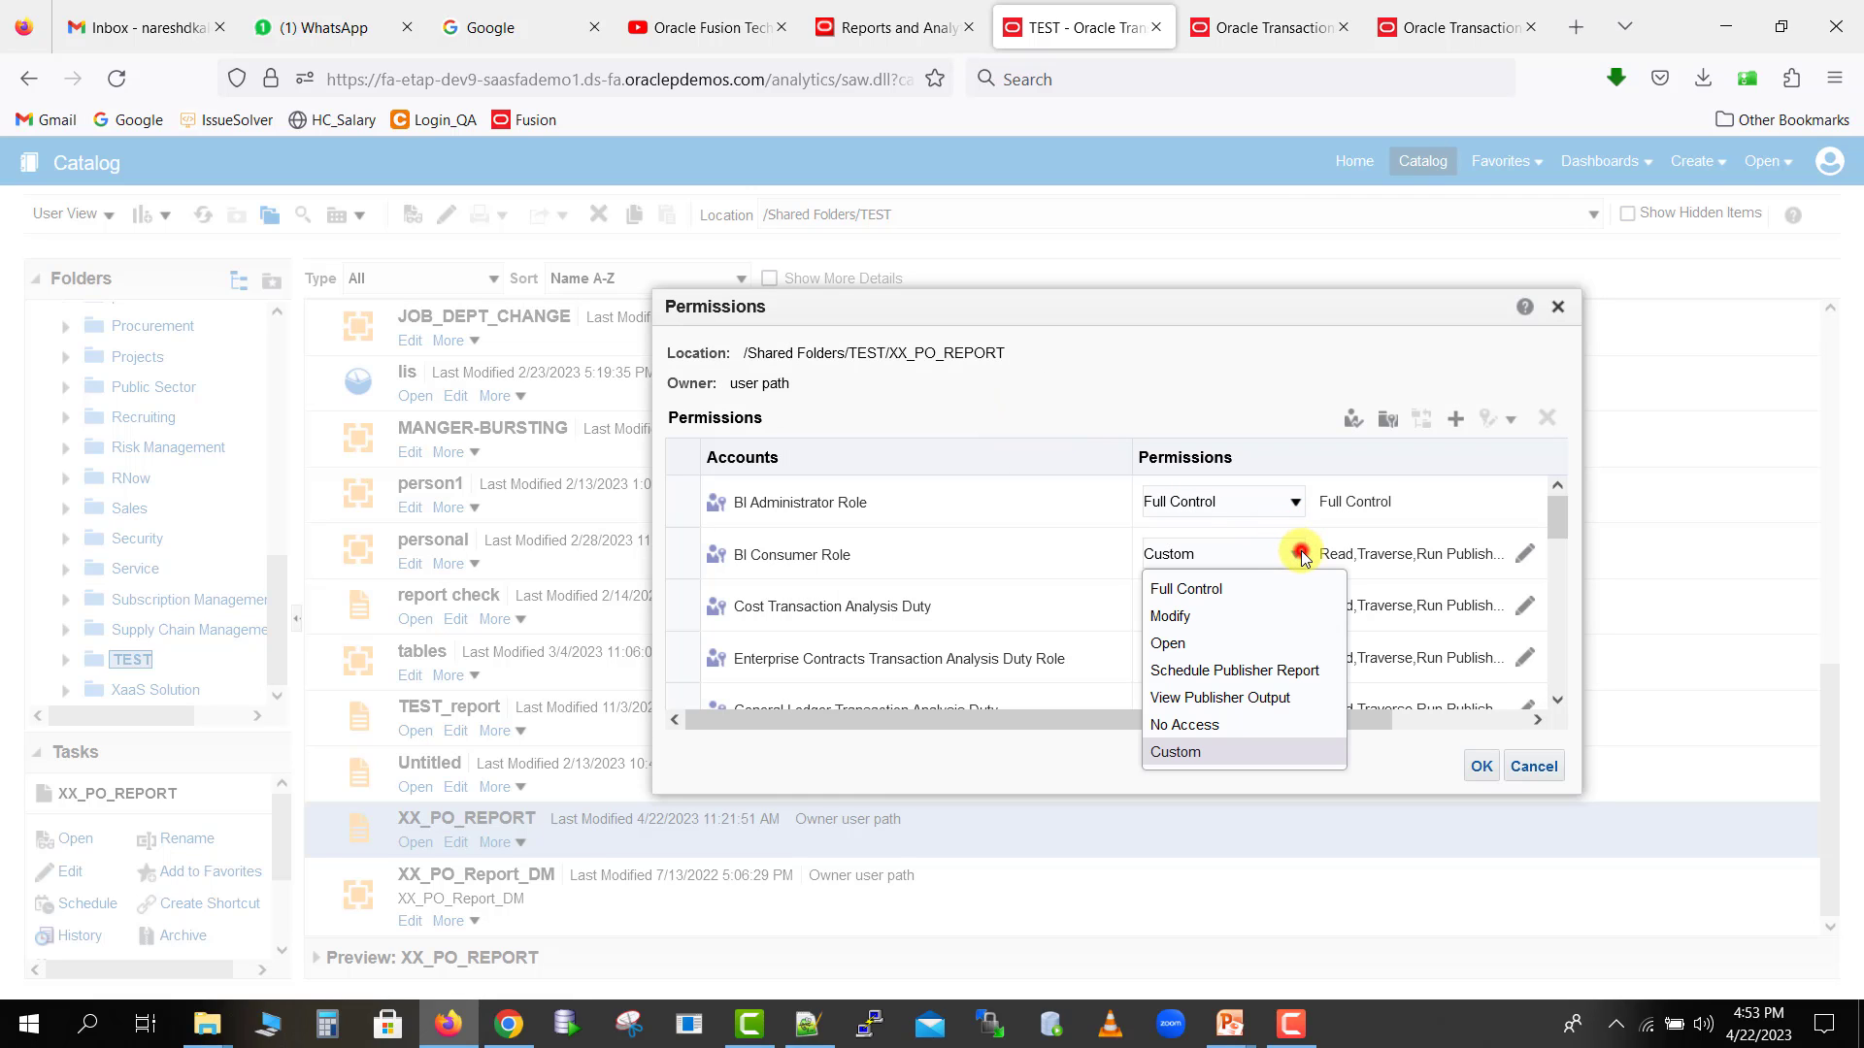
{"action": "left_click", "coordinate": [1218, 591]}
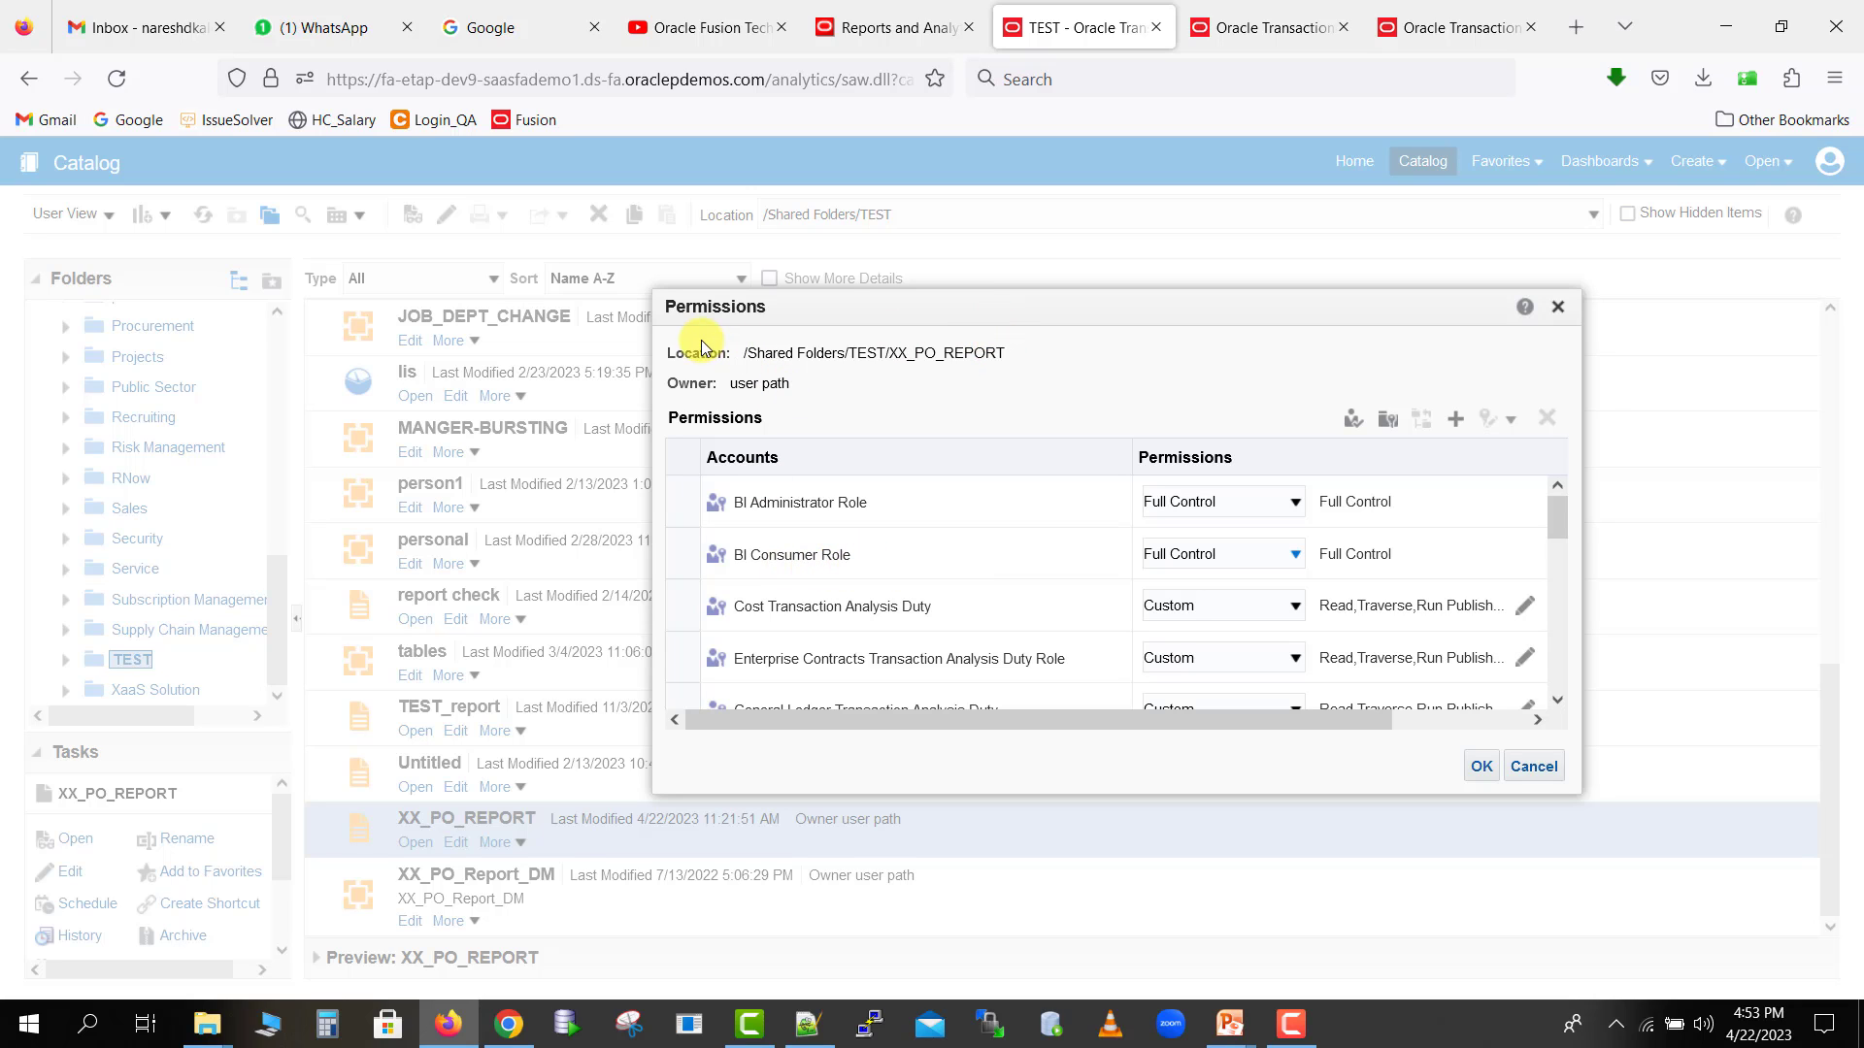
{"action": "left_click_drag", "start_coordinate": [668, 351], "coordinate": [1032, 361]}
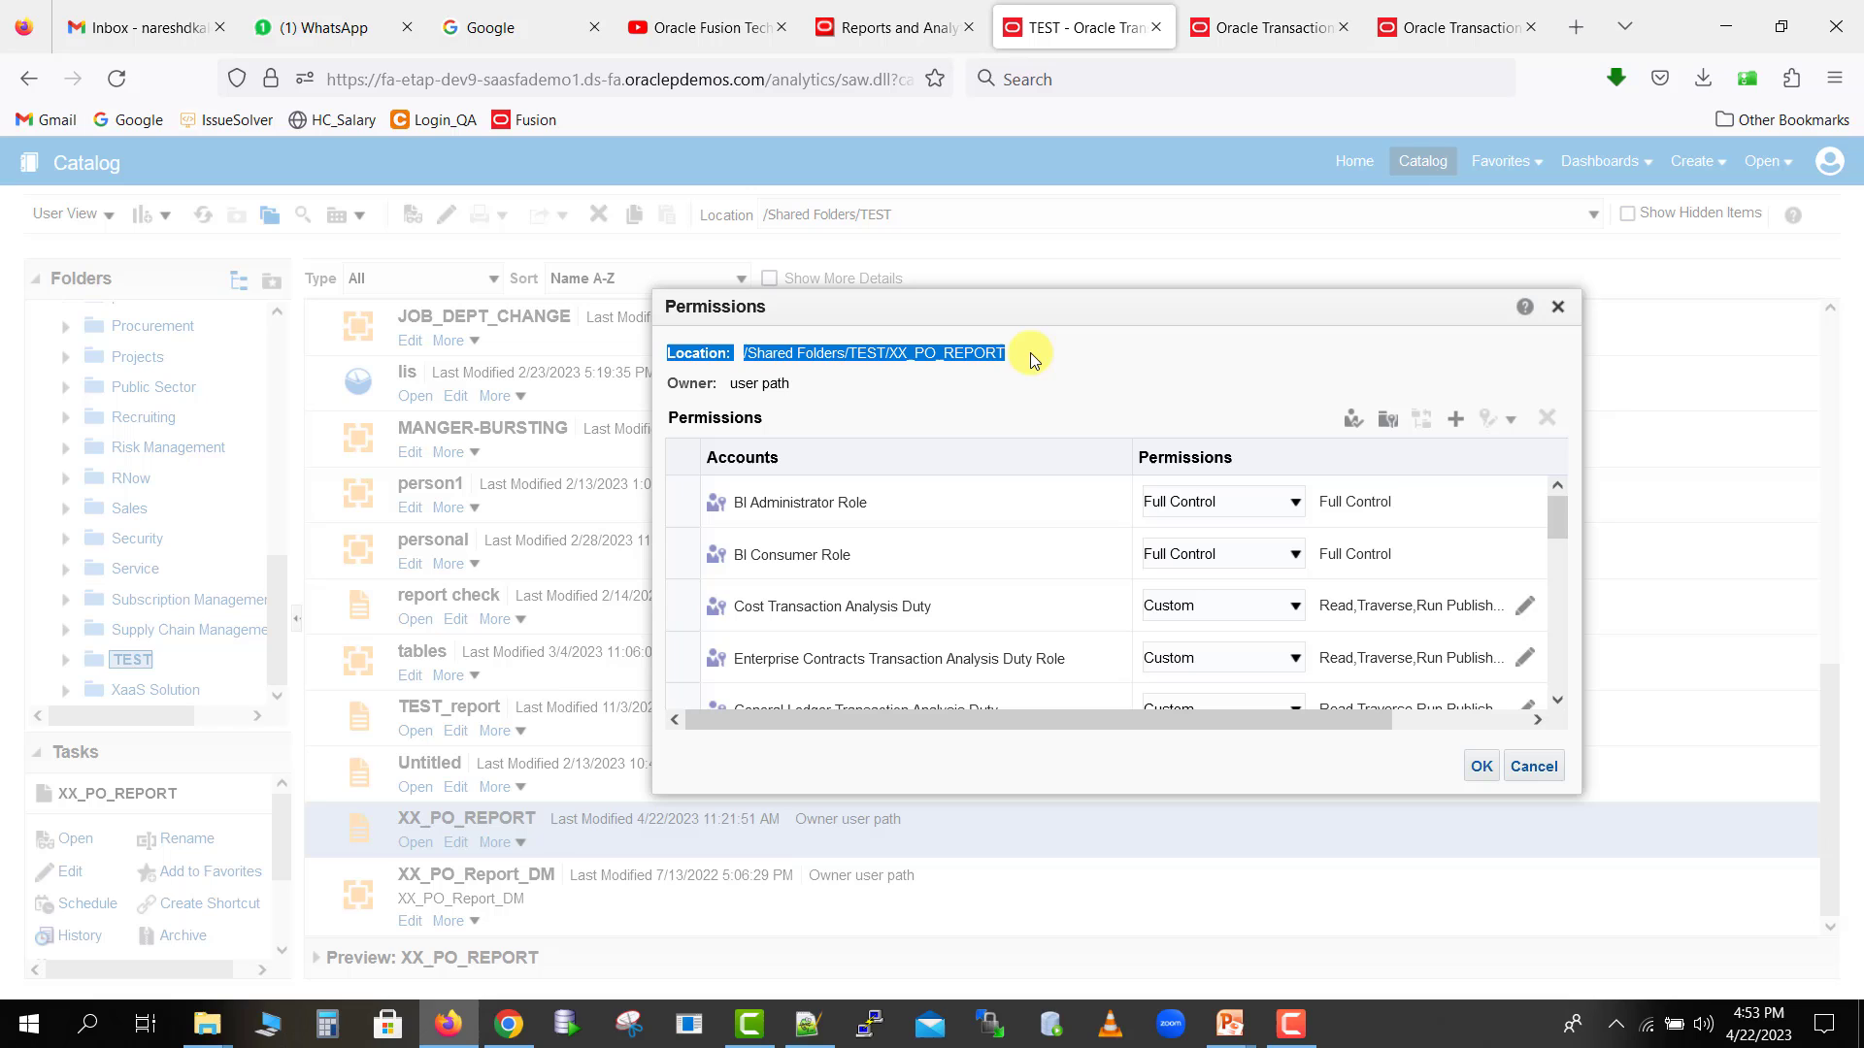
Dismiss XX_PO_REPORT's Permissions dialog with Cancel.
{"action": "left_click", "coordinate": [1518, 769]}
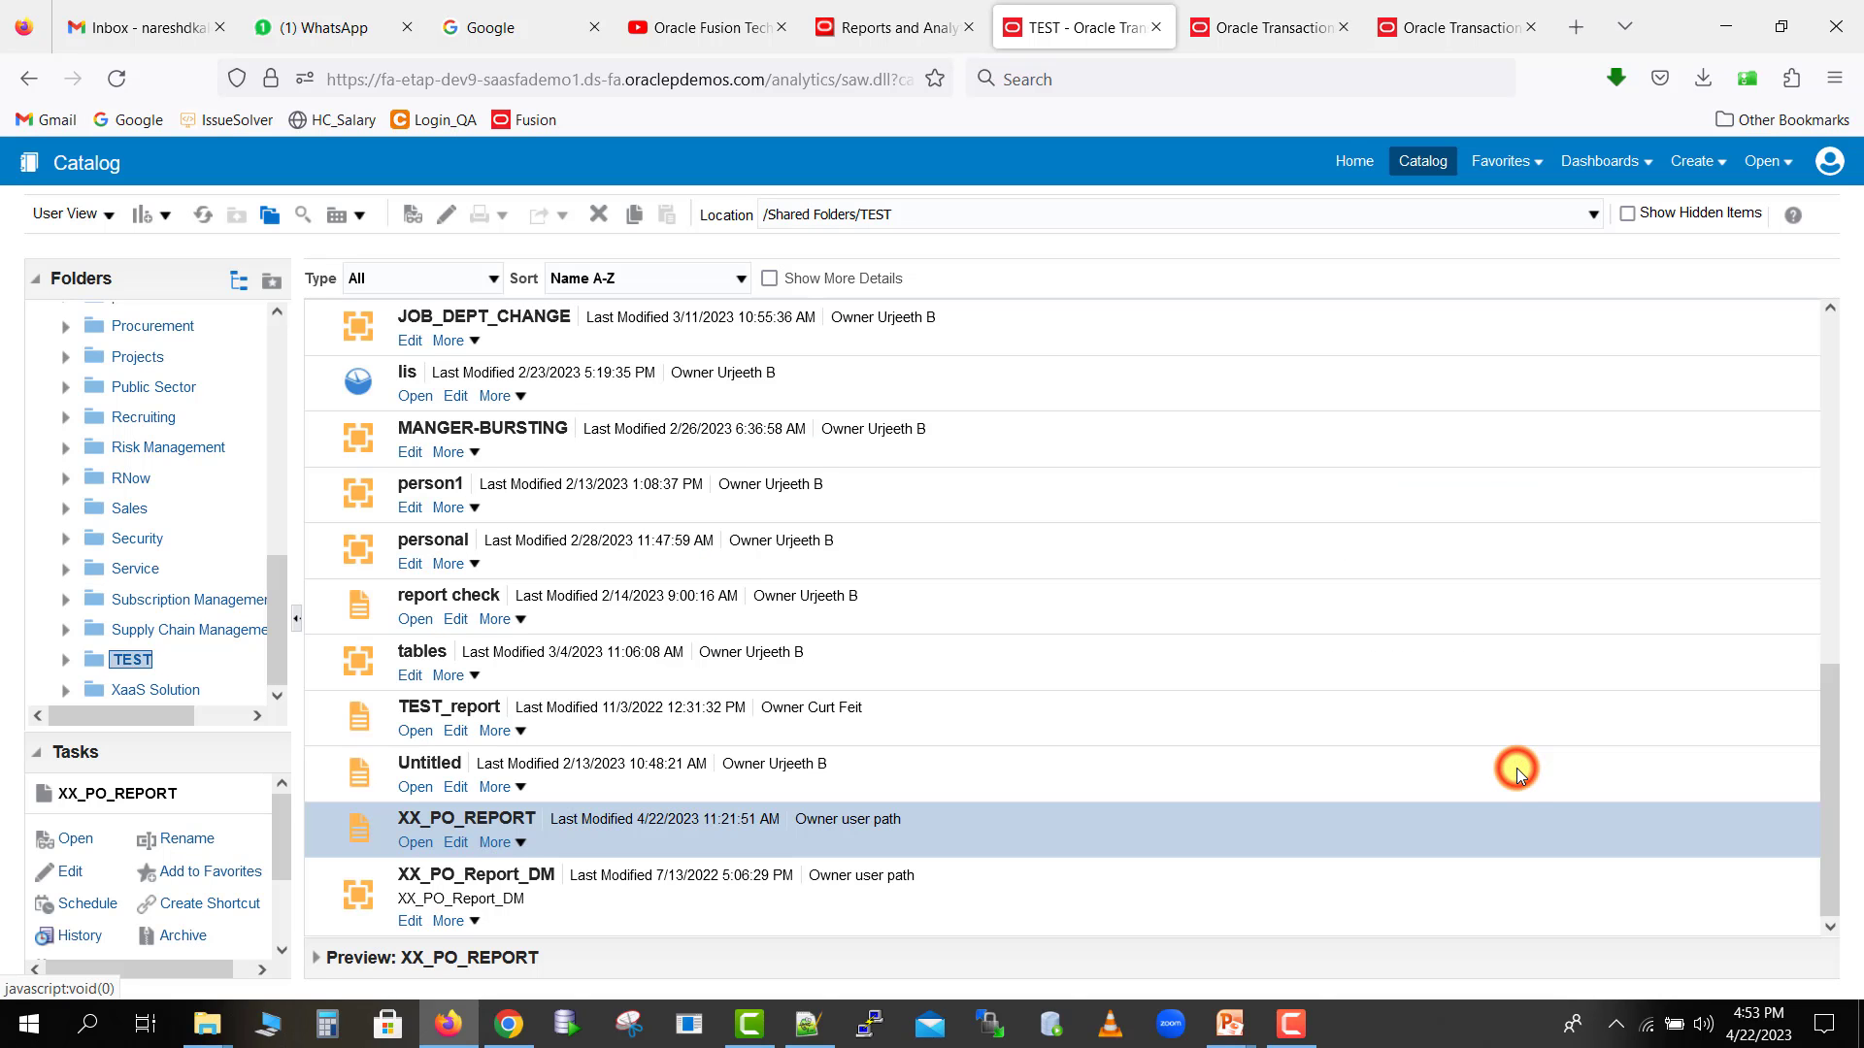